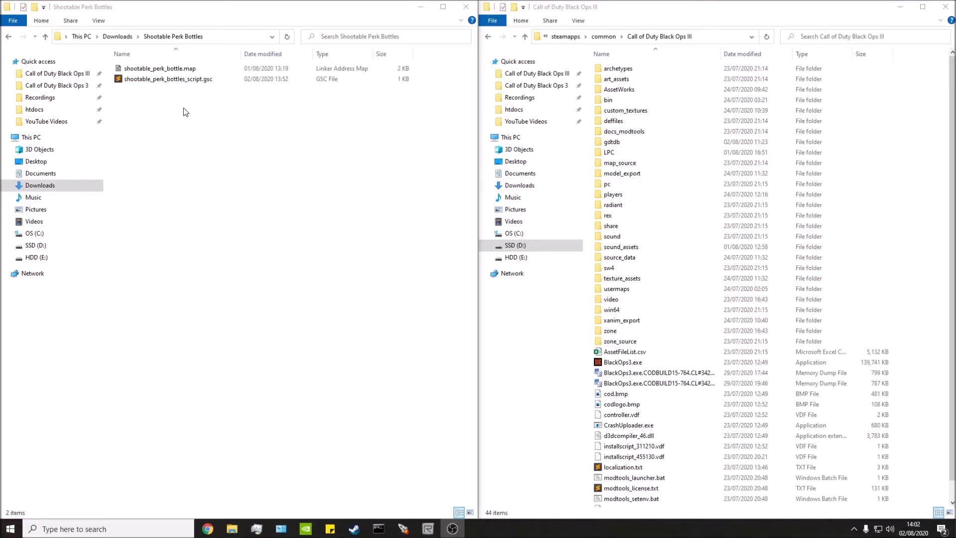
# - Look over the shootable_perk_bottle.map prefab and the shootable_perk_bottles_script.gsc script in the Shootable Perk Bottles folder
pyautogui.click(185, 70)
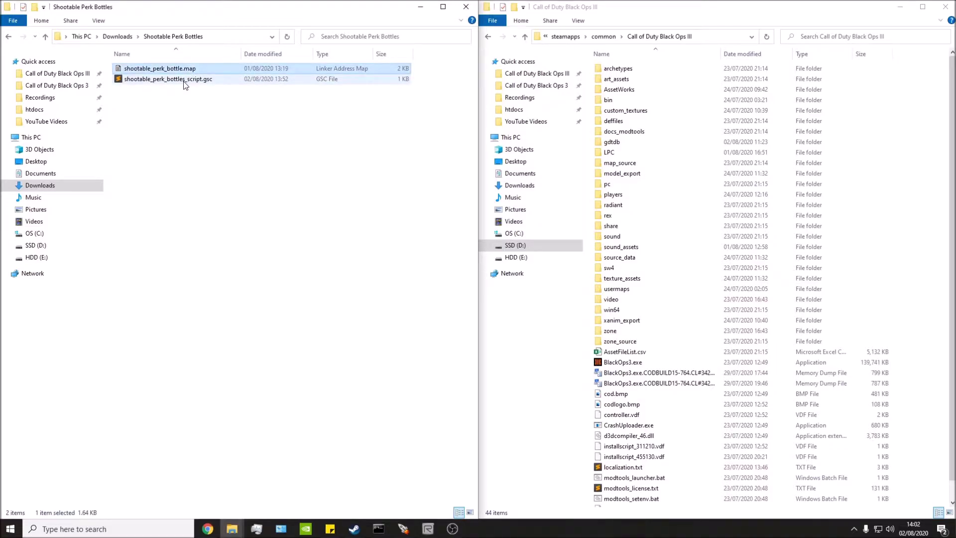
pyautogui.click(182, 82)
pyautogui.click(184, 69)
pyautogui.click(182, 79)
pyautogui.click(179, 70)
pyautogui.click(178, 80)
pyautogui.click(199, 142)
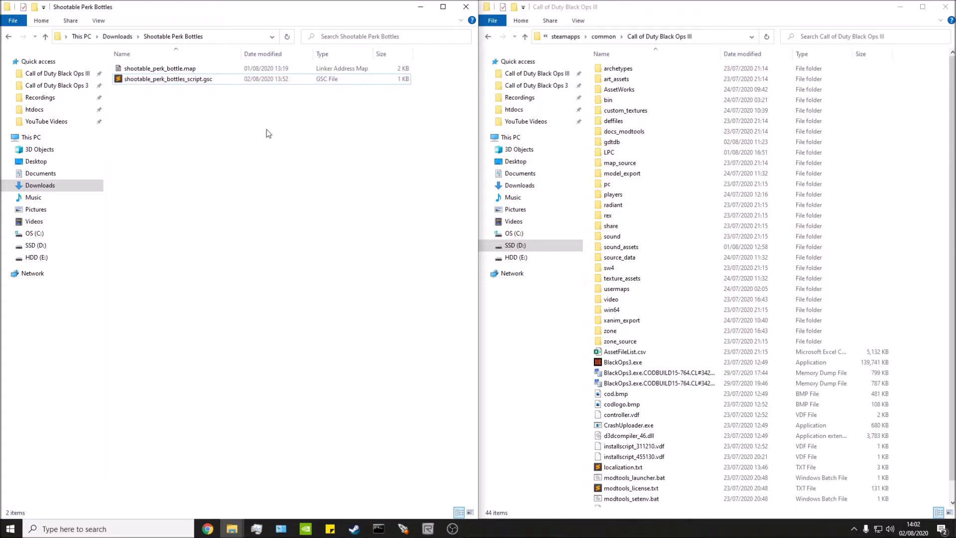
pyautogui.click(176, 70)
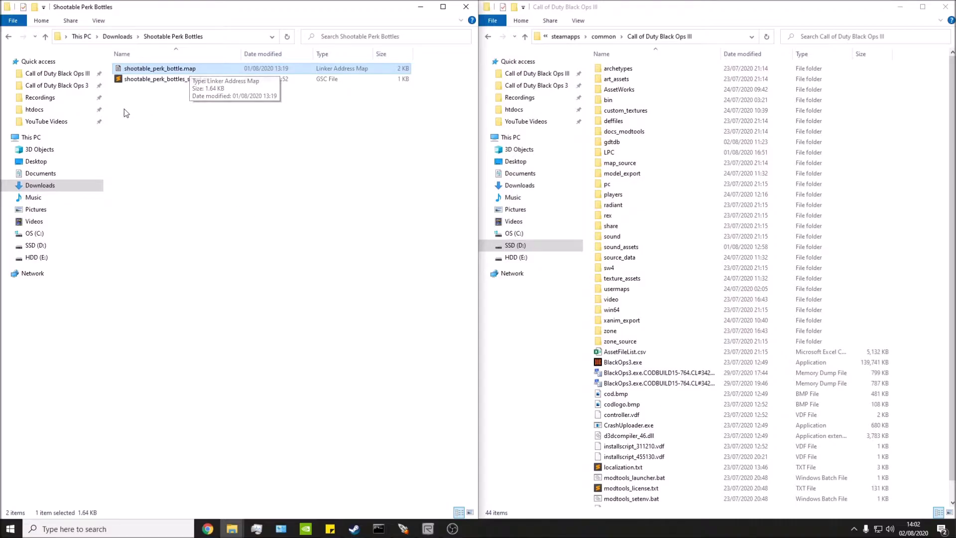
pyautogui.click(181, 100)
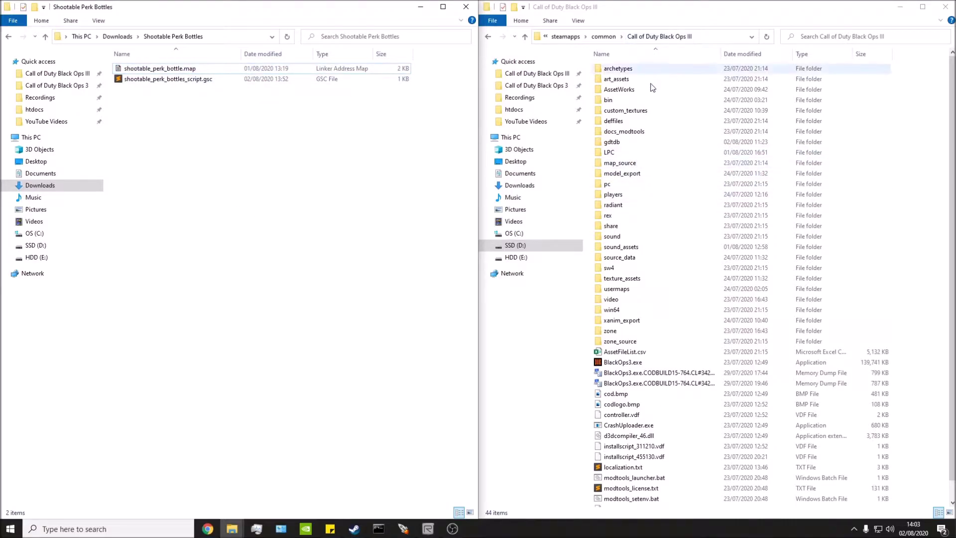
# - Open map_source\_prefabs\program115 in the Call of Duty Black Ops III folder and locate shootable_perk_bottle.map
pyautogui.click(642, 165)
pyautogui.doubleClick(642, 165)
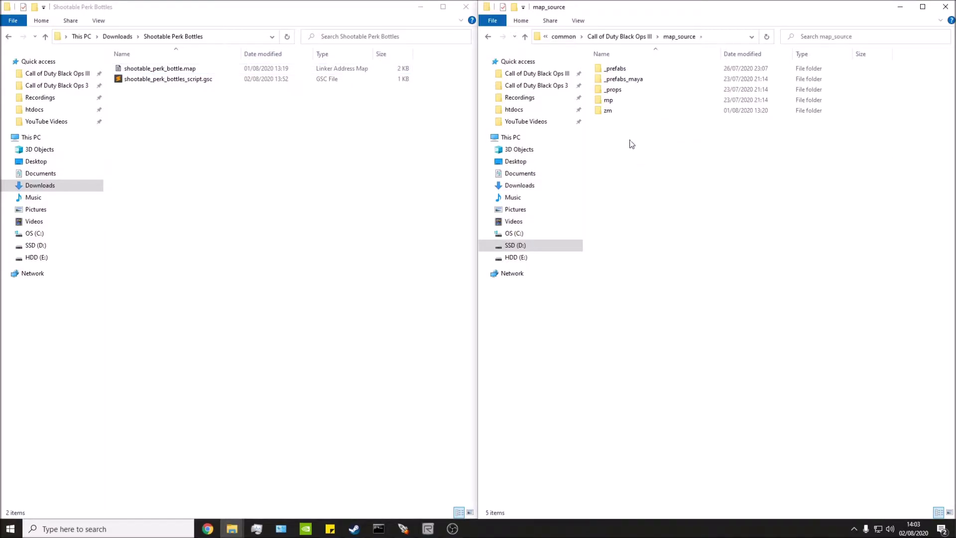
pyautogui.doubleClick(620, 69)
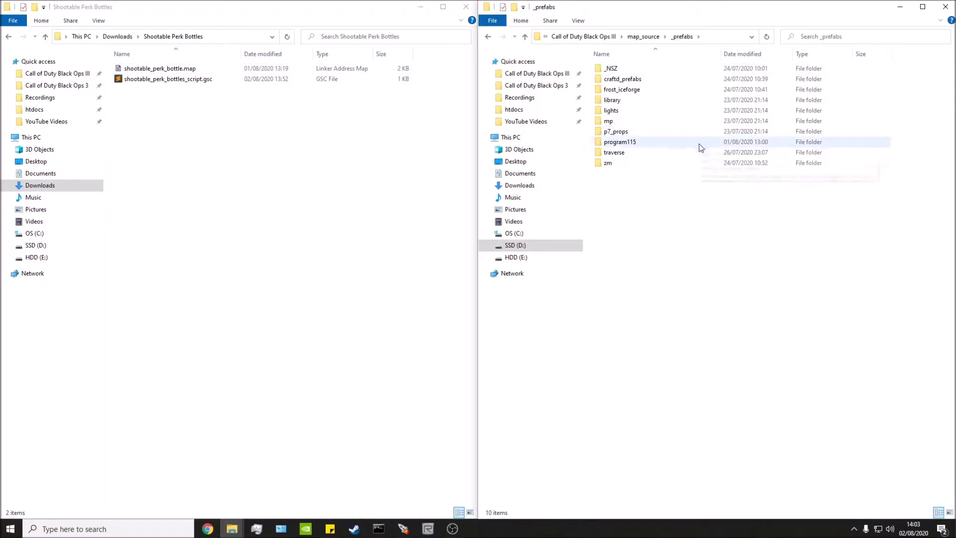
pyautogui.click(645, 143)
pyautogui.doubleClick(646, 144)
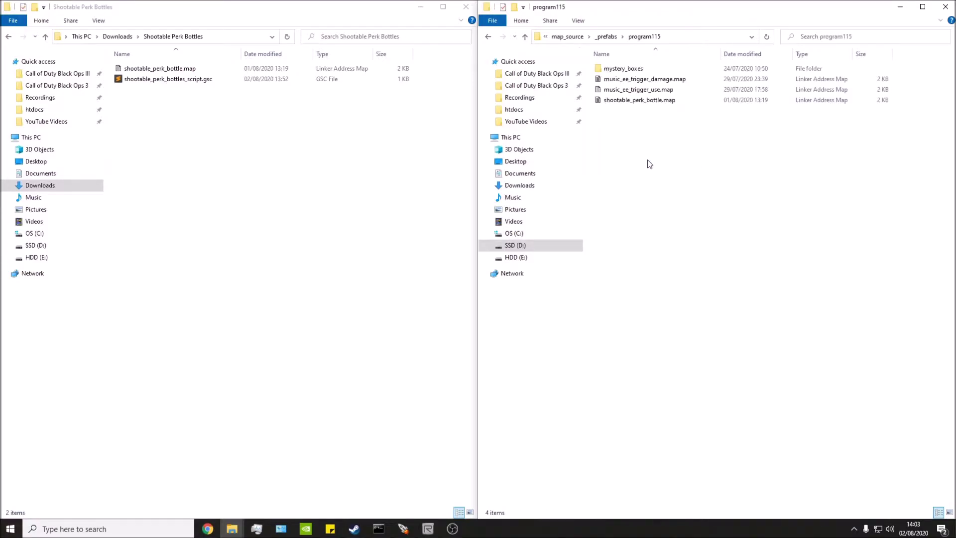
pyautogui.click(643, 100)
pyautogui.click(702, 145)
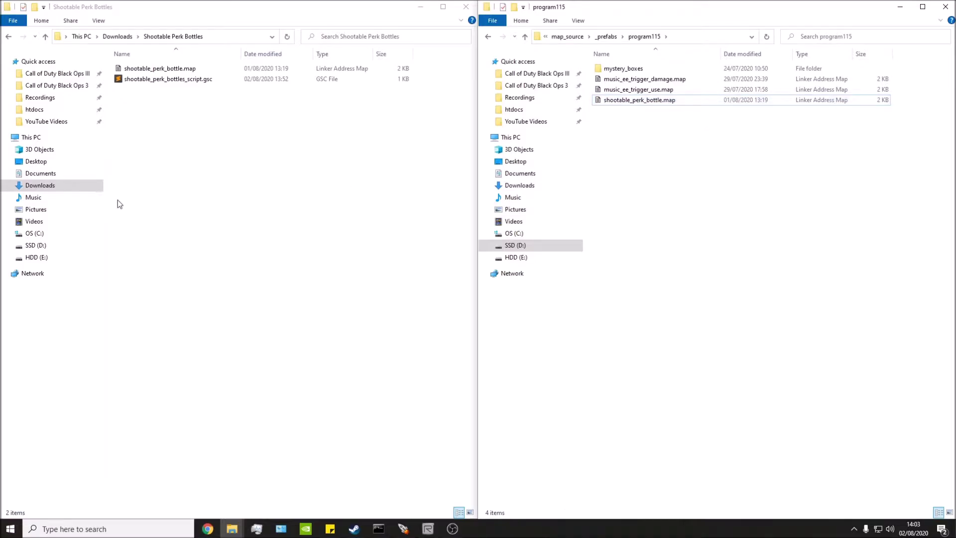
pyautogui.click(280, 188)
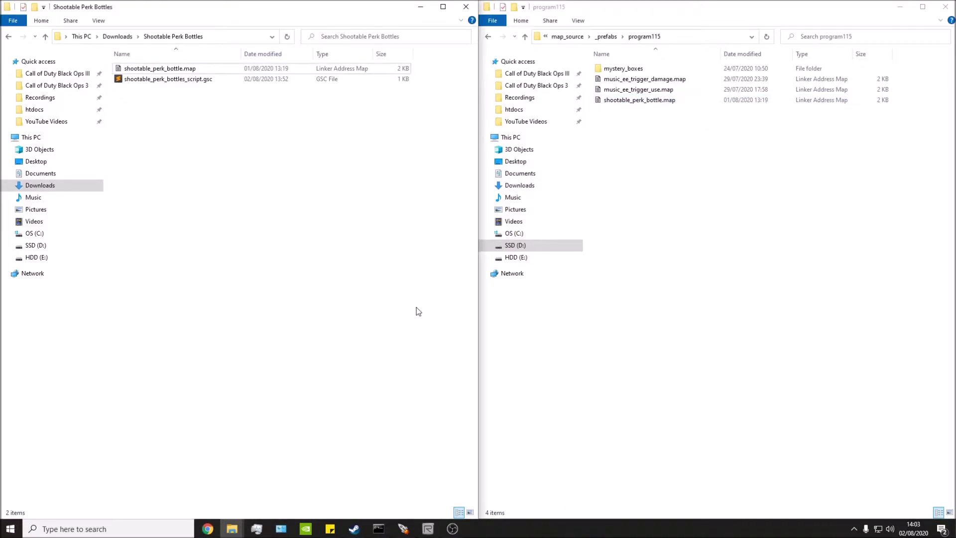
# - Switch to the Radiant level editor with zm_test_day.map open and delete the existing object in the camera view
pyautogui.click(428, 529)
pyautogui.moveTo(327, 258); pyautogui.dragTo(202, 100, button='right')
pyautogui.moveTo(258, 149)
pyautogui.mouseDown(button='right')
pyautogui.moveTo(289, 135)
pyautogui.moveTo(225, 120)
pyautogui.moveTo(264, 165)
pyautogui.moveTo(246, 155)
pyautogui.moveTo(234, 174)
pyautogui.moveTo(272, 161)
pyautogui.mouseUp(button='right')
pyautogui.keyDown('shift'); pyautogui.click(216, 187); pyautogui.keyUp('shift')
pyautogui.press('Delete')
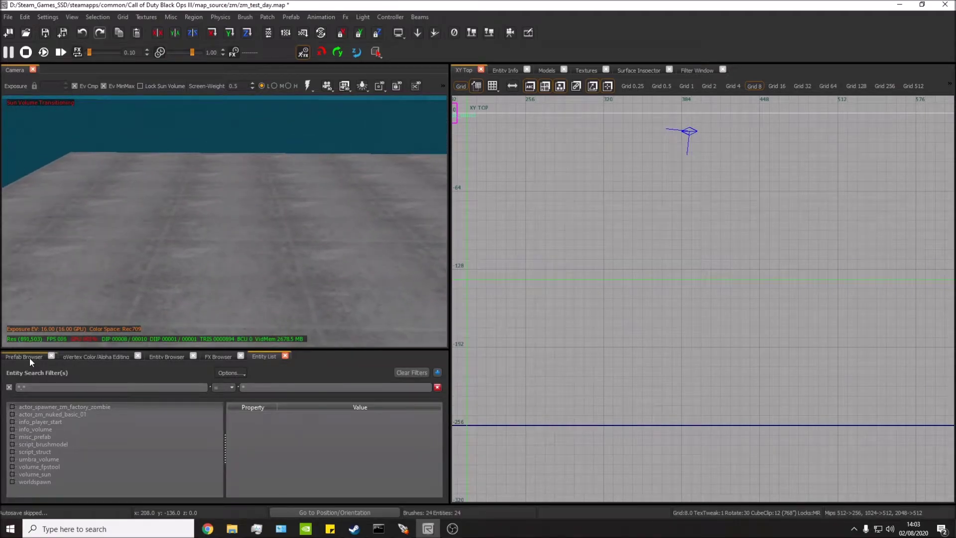
# - Reload the prefab list and place program115's shootable_perk_bottle.map on the map floor
pyautogui.click(29, 357)
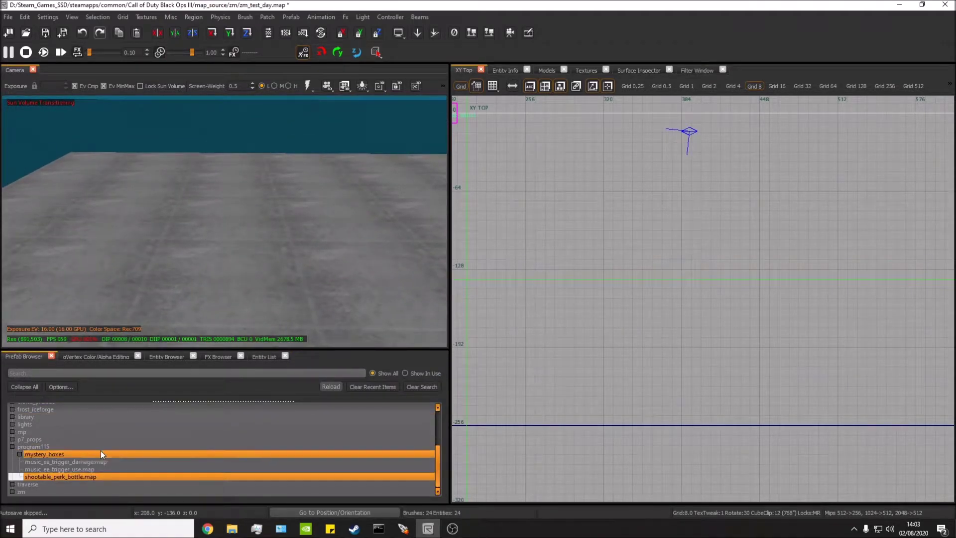
pyautogui.click(327, 386)
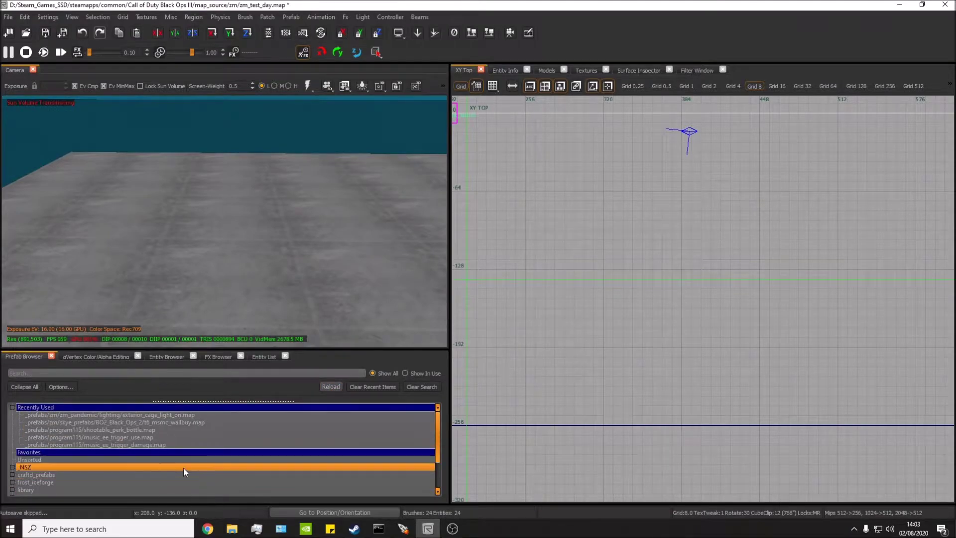
pyautogui.scroll(-1, 142, 471)
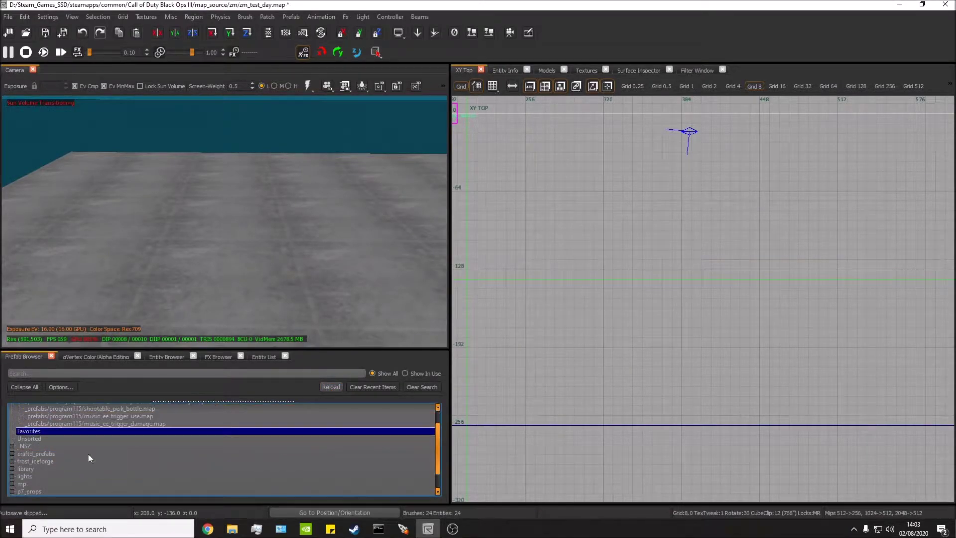
pyautogui.scroll(-1, 85, 463)
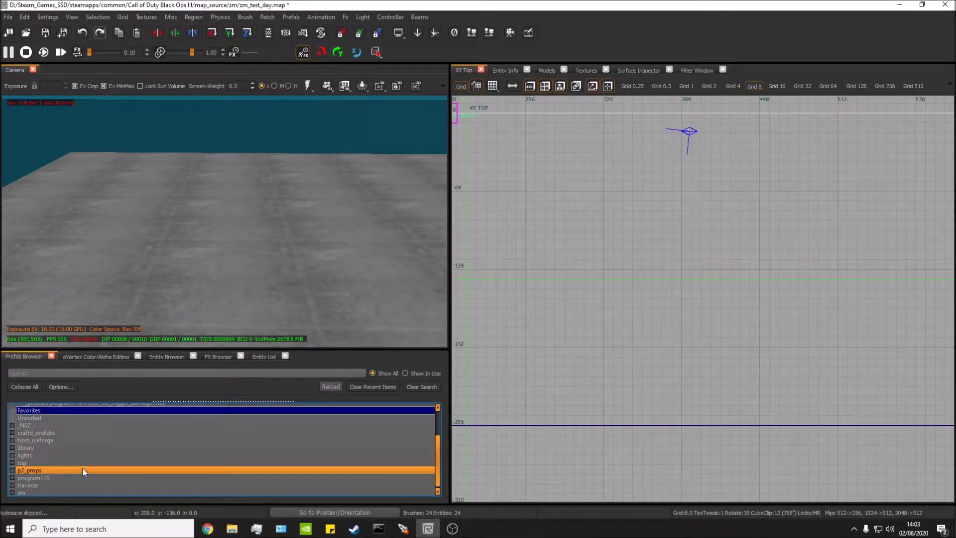
pyautogui.click(12, 476)
pyautogui.scroll(-1, 83, 449)
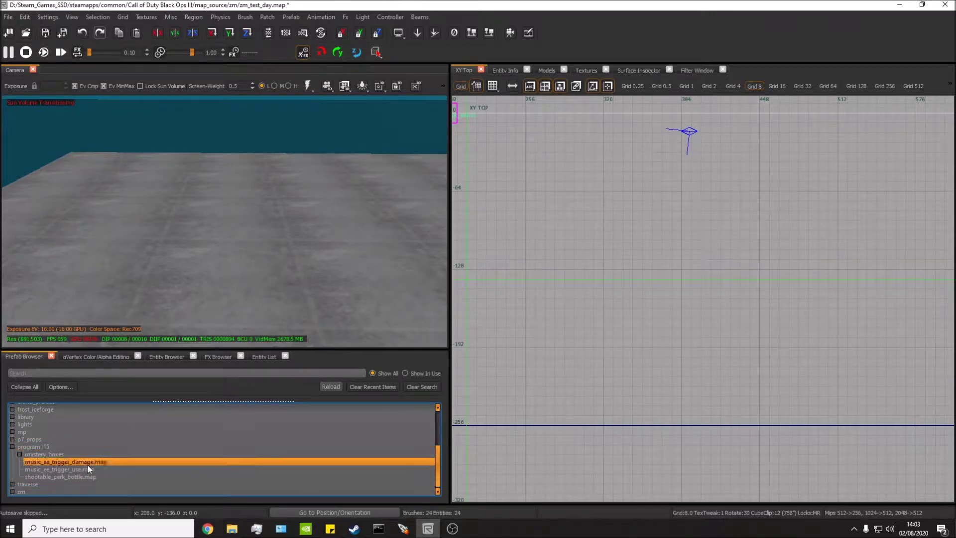
pyautogui.moveTo(70, 477); pyautogui.dragTo(115, 256)
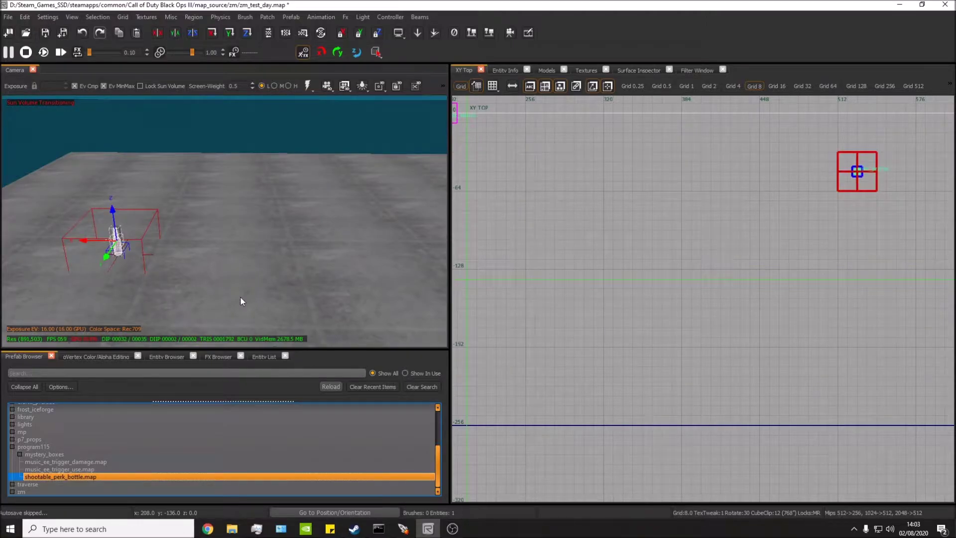
pyautogui.click(247, 33)
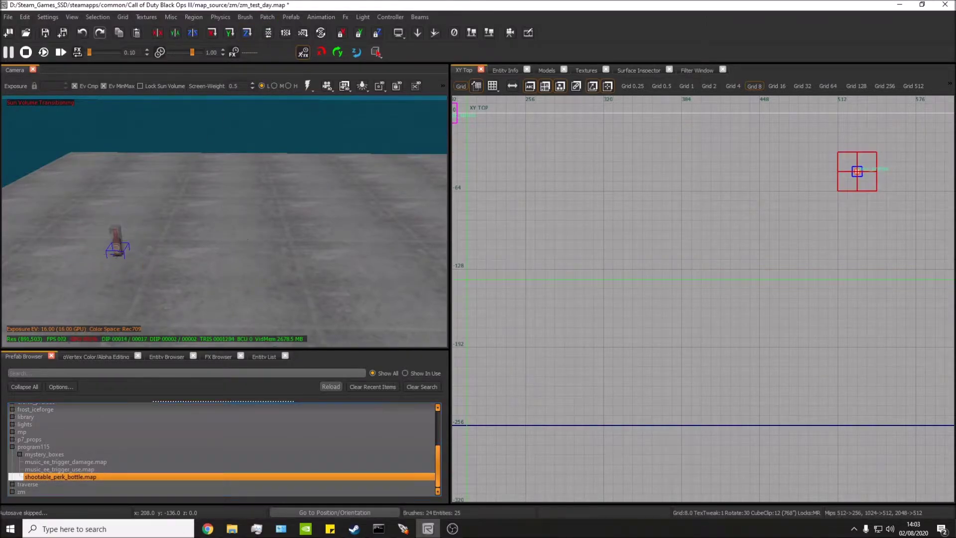
# - Select the placed bottle prefab and move it to an origin of about X 508, Y -124 in the top view
pyautogui.moveTo(196, 153); pyautogui.dragTo(253, 238, button='right')
pyautogui.keyDown('shift'); pyautogui.click(302, 234); pyautogui.keyUp('shift')
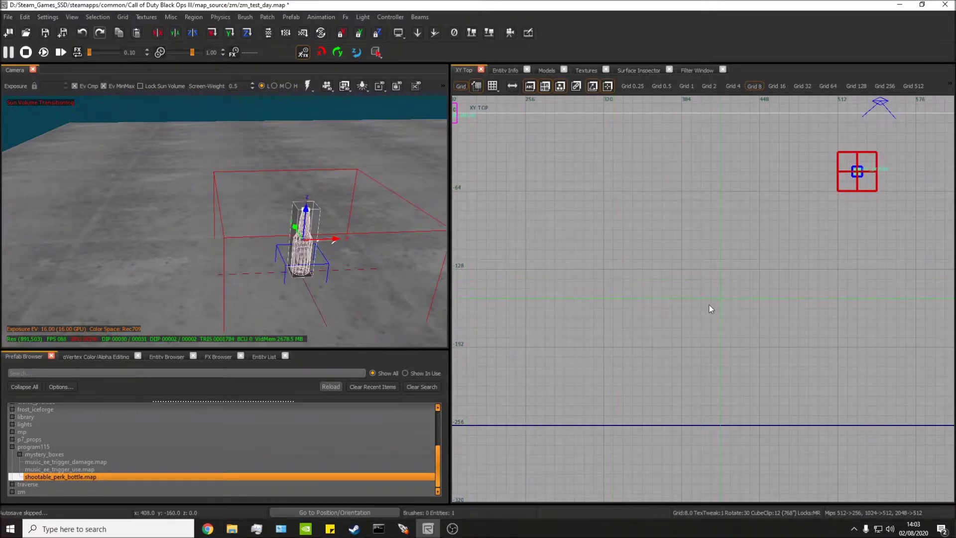
pyautogui.moveTo(709, 305); pyautogui.dragTo(554, 431, button='right')
pyautogui.moveTo(746, 324); pyautogui.dragTo(697, 228, button='right')
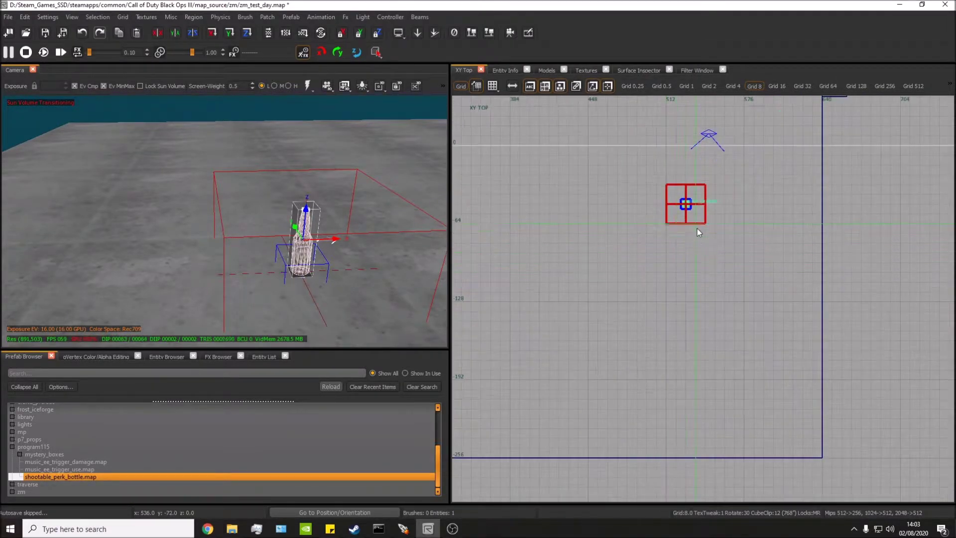
pyautogui.moveTo(697, 228); pyautogui.dragTo(680, 322)
# - Duplicate the bottle prefab four times toward negative X, spacing the copies about 64 units apart in a straight row
pyautogui.scroll(-2, 680, 322)
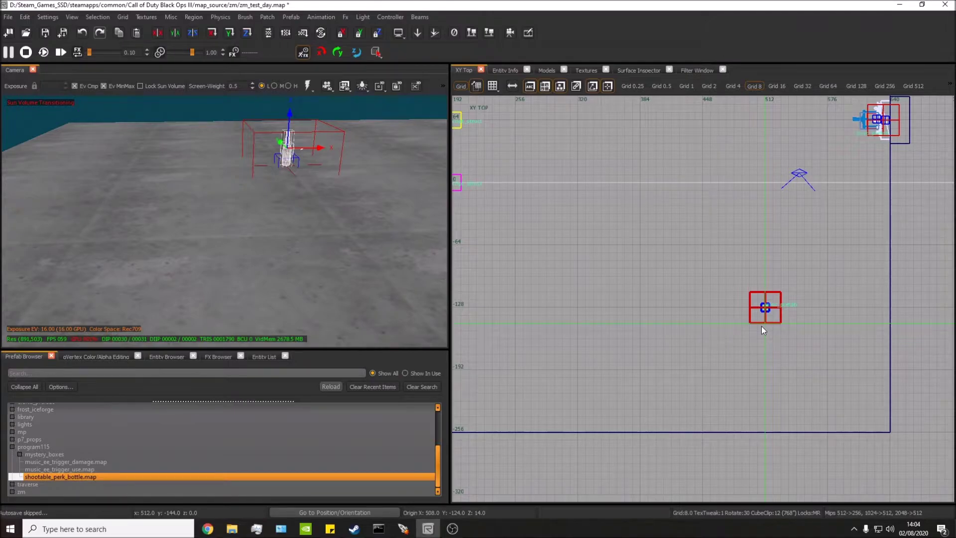
pyautogui.moveTo(763, 329); pyautogui.dragTo(764, 331, button='right')
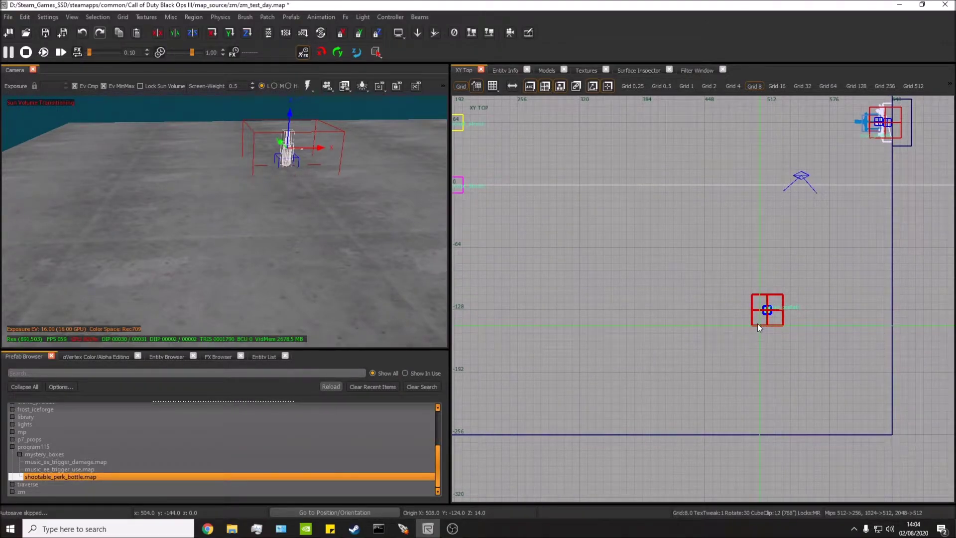
pyautogui.scroll(2, 754, 327)
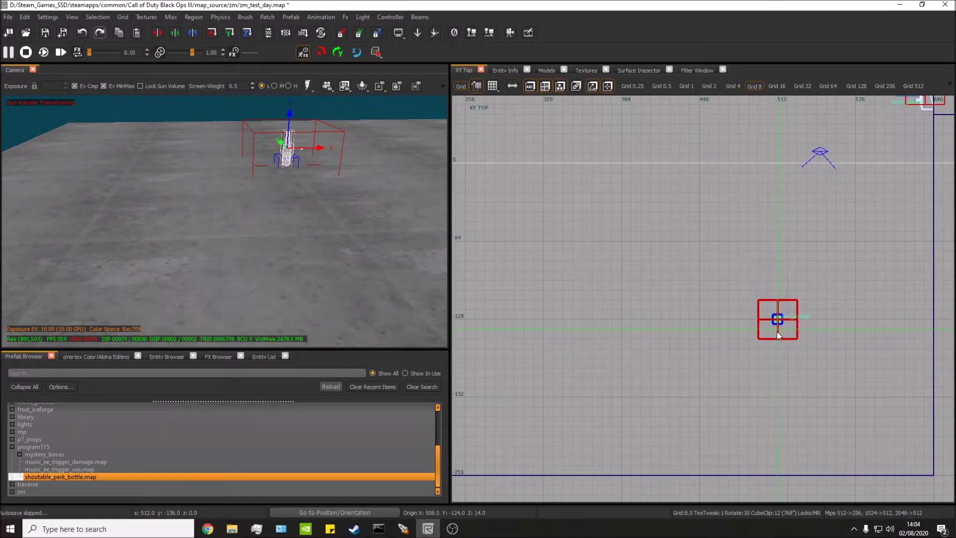
pyautogui.press('space')
pyautogui.moveTo(778, 332); pyautogui.dragTo(625, 330)
pyautogui.press('space')
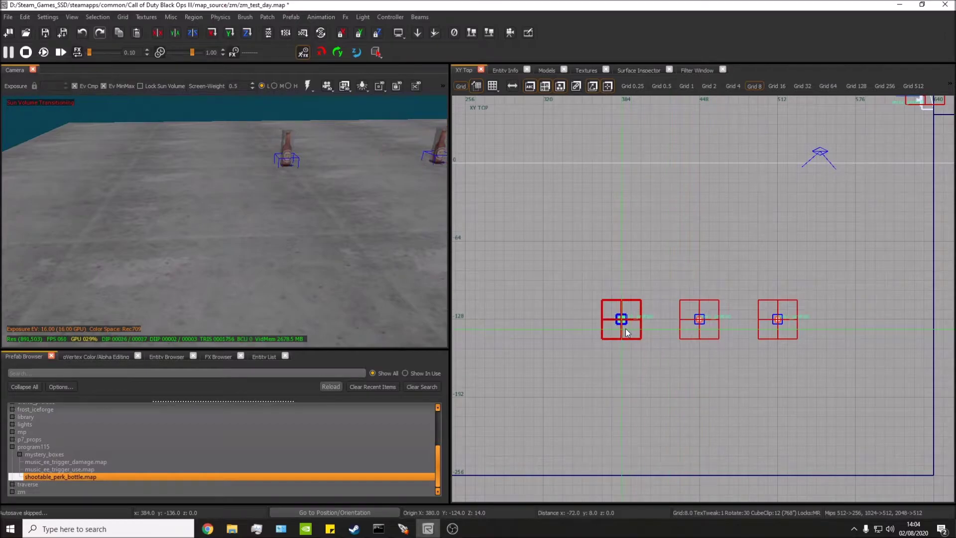
pyautogui.moveTo(625, 352); pyautogui.dragTo(732, 337, button='right')
pyautogui.press('space')
pyautogui.moveTo(734, 341); pyautogui.dragTo(573, 319)
pyautogui.press('space')
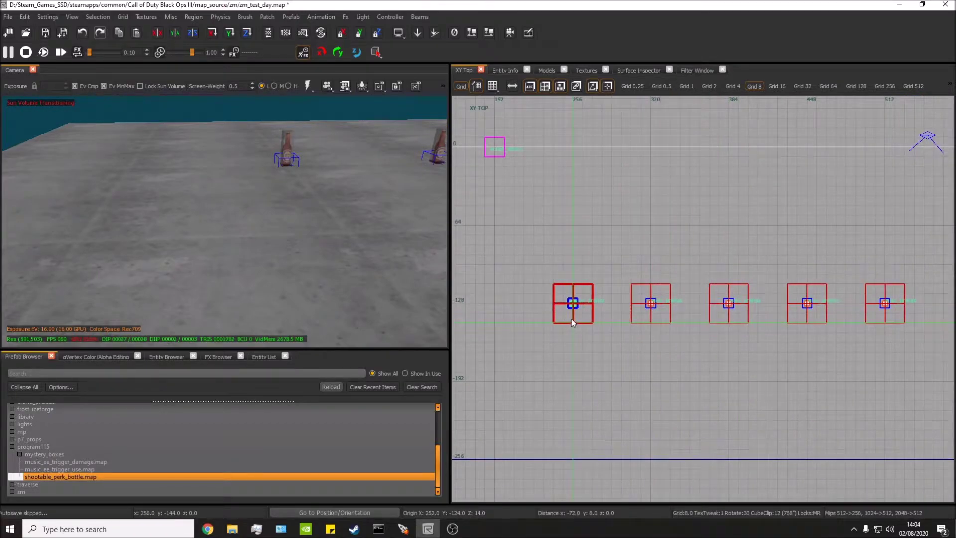
pyautogui.press('Escape')
# - Select the original bottle at the X 508 end of the row and enter its prefab
pyautogui.moveTo(208, 265); pyautogui.dragTo(171, 226, button='right')
pyautogui.moveTo(262, 199); pyautogui.dragTo(261, 200, button='right')
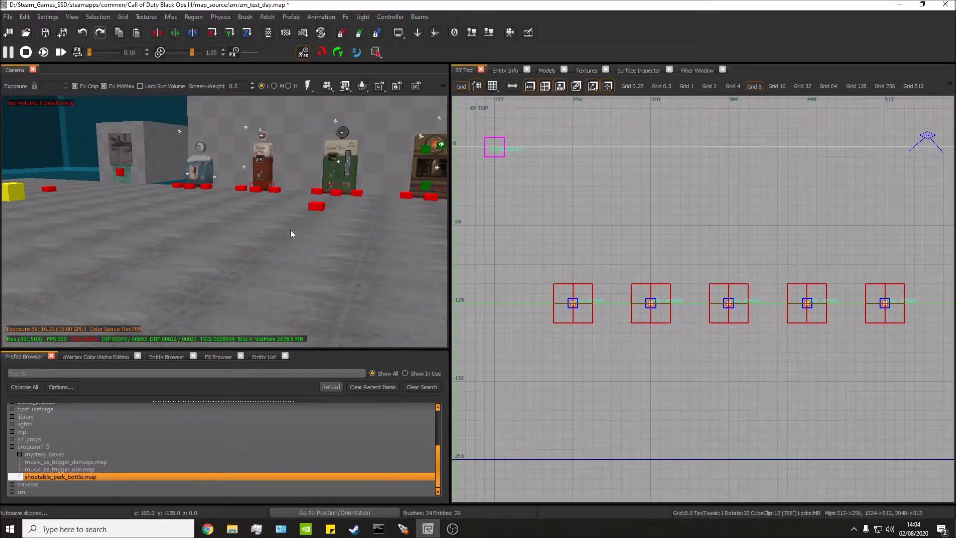
pyautogui.moveTo(292, 232); pyautogui.dragTo(261, 231, button='right')
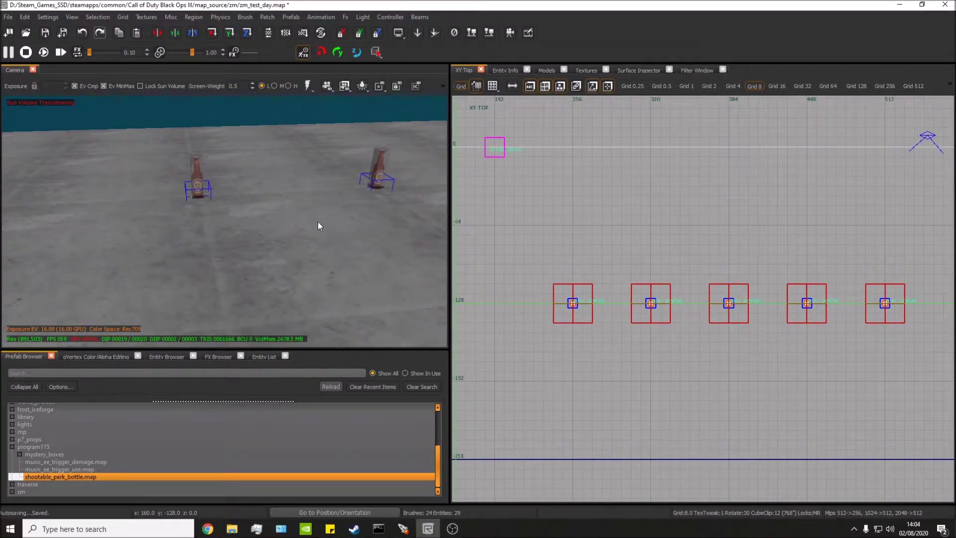
pyautogui.moveTo(317, 222); pyautogui.dragTo(303, 220, button='right')
pyautogui.moveTo(219, 212); pyautogui.dragTo(307, 225, button='right')
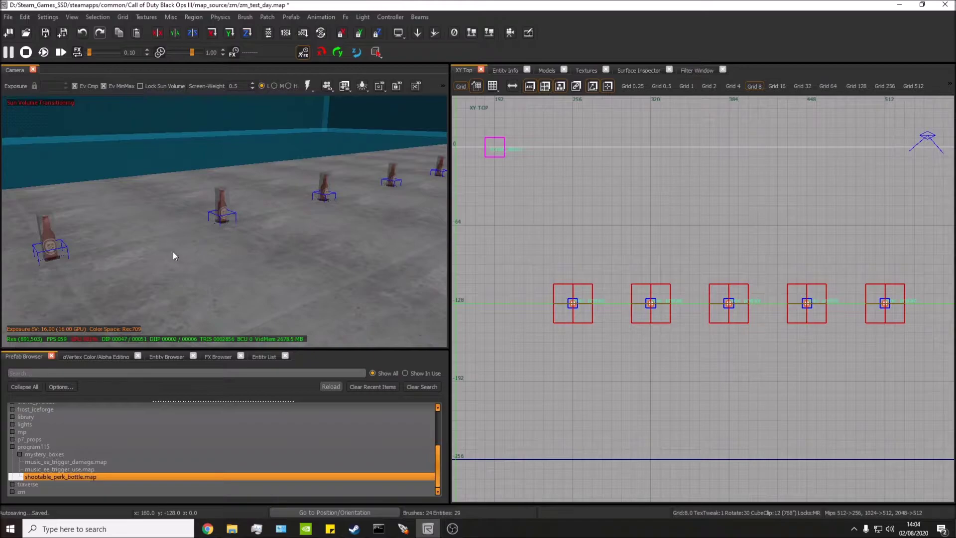
pyautogui.moveTo(291, 238); pyautogui.dragTo(302, 232, button='right')
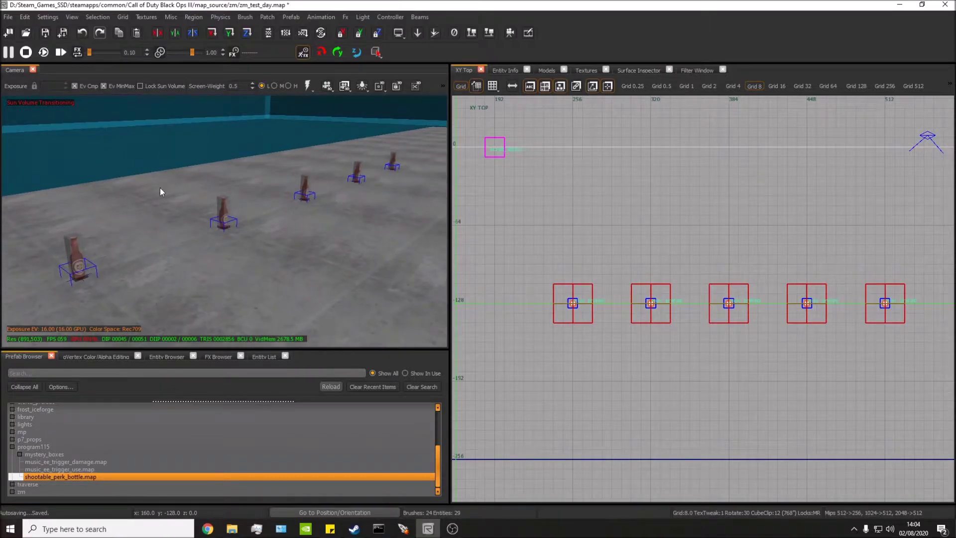
pyautogui.click(81, 259)
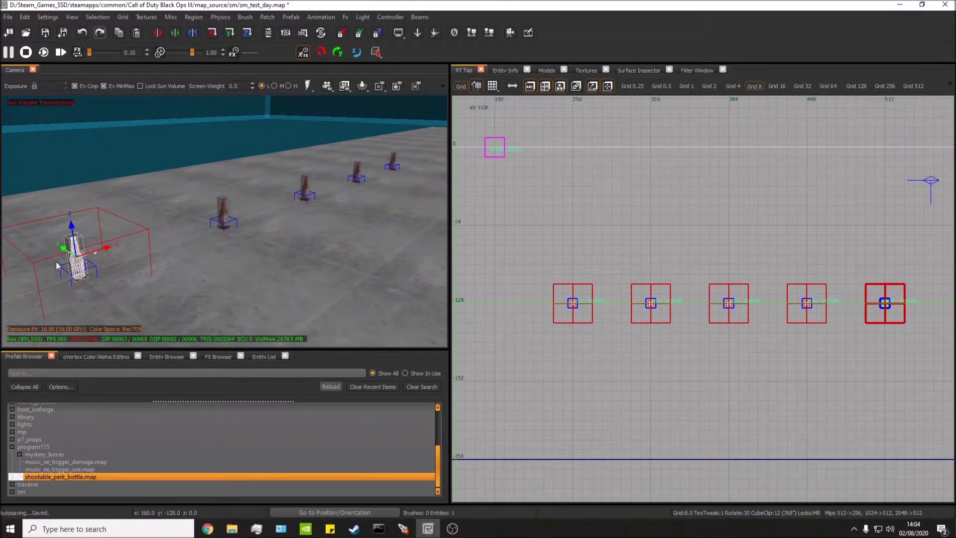
pyautogui.rightClick(76, 253)
pyautogui.moveTo(102, 286)
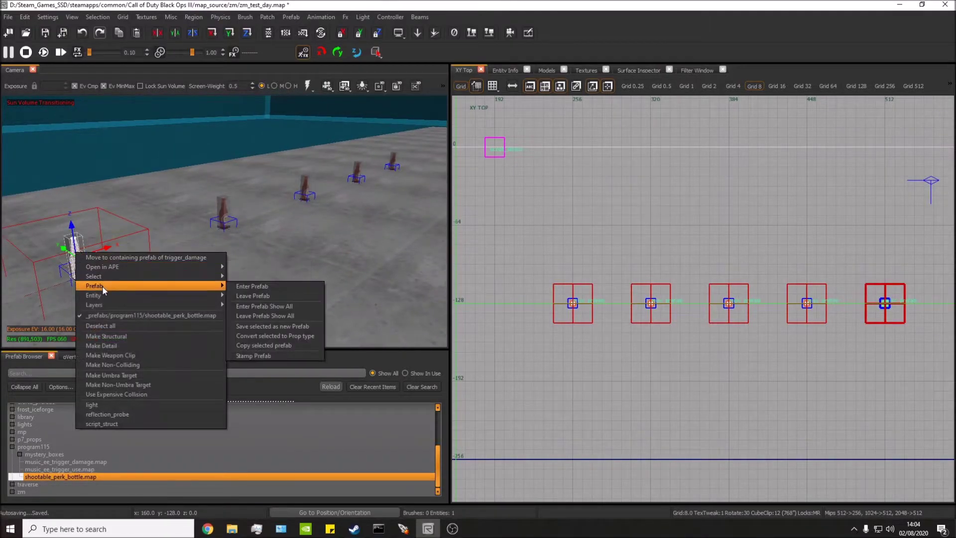
pyautogui.click(248, 288)
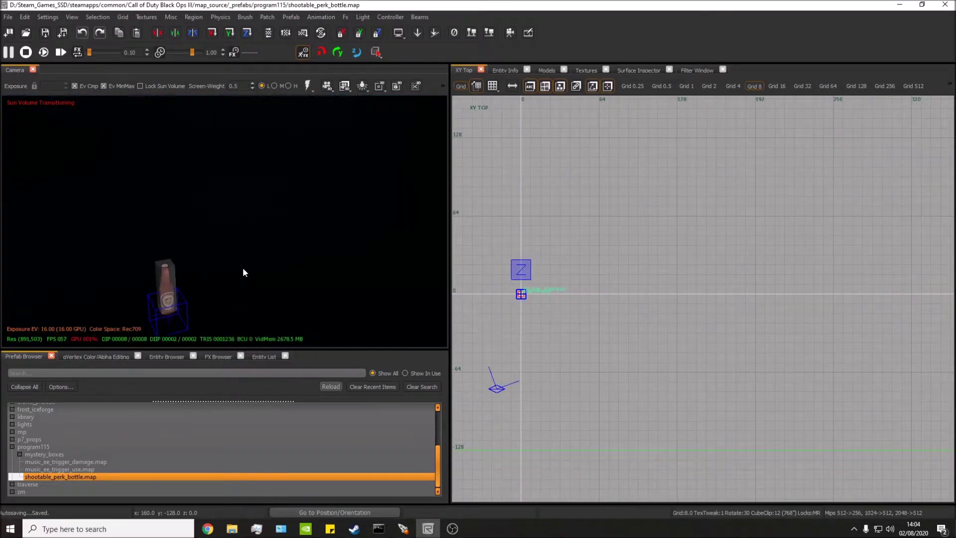
# - Examine the targetname of the trigger_damage brush around the bottle, and clear the selection
pyautogui.click(271, 219)
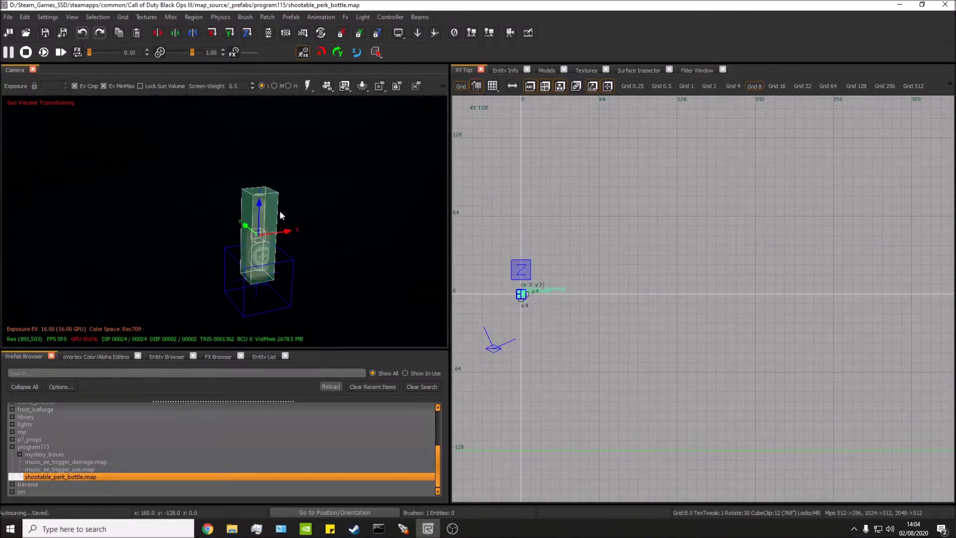
pyautogui.click(504, 70)
pyautogui.click(515, 249)
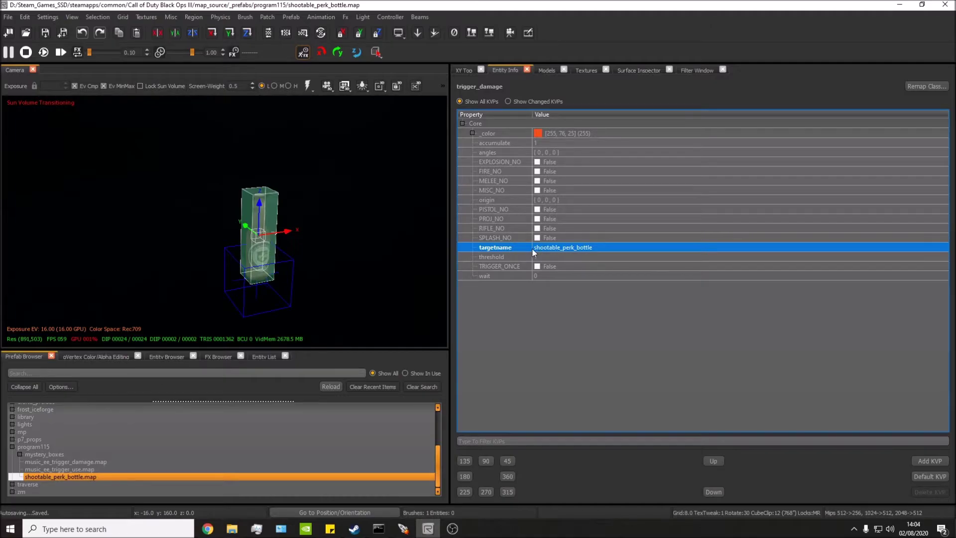
pyautogui.moveTo(226, 263); pyautogui.dragTo(227, 242, button='right')
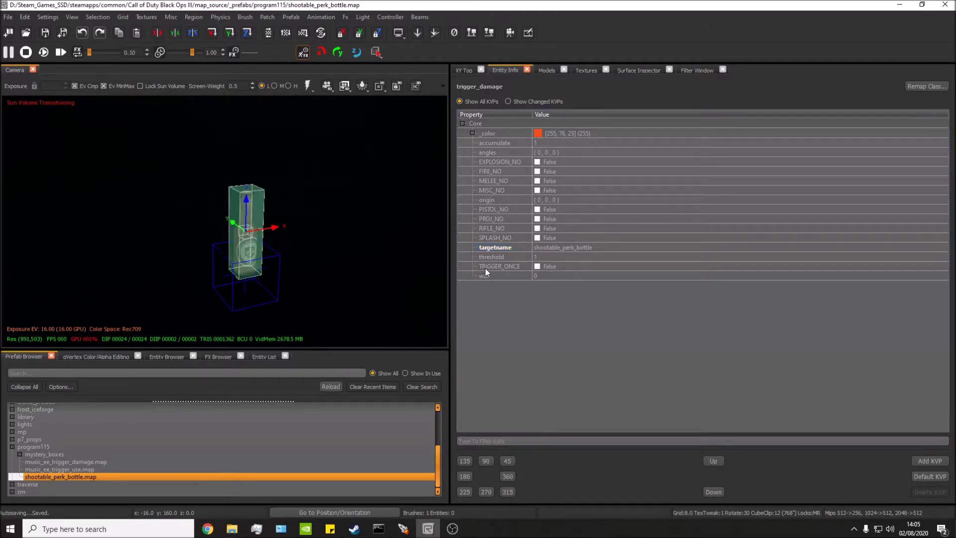
pyautogui.moveTo(294, 270); pyautogui.dragTo(315, 243, button='right')
pyautogui.press('Escape')
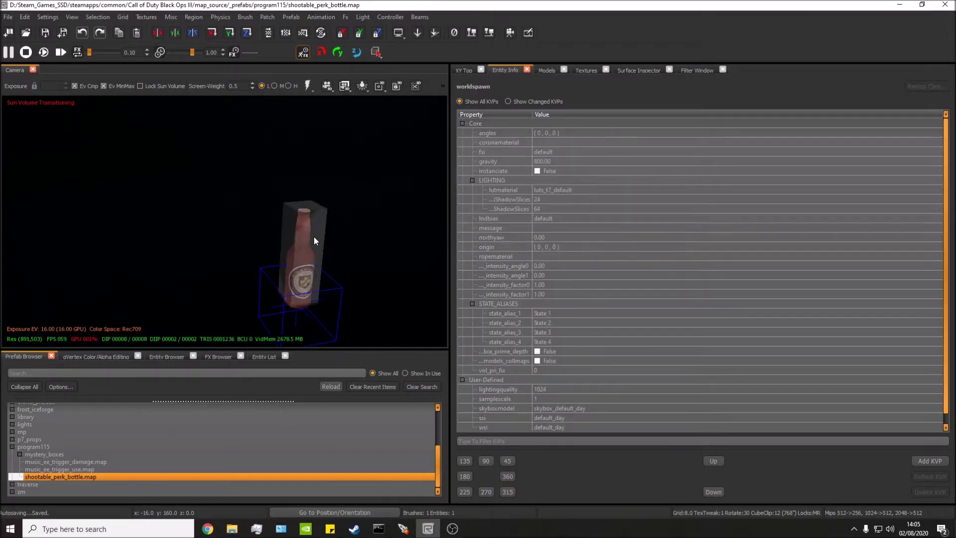
# - Select the jugg bottle misc_model inside the prefab, swap it for the ger_wine_bottle_02 model, and clear the selection
pyautogui.moveTo(347, 280); pyautogui.dragTo(363, 289, button='right')
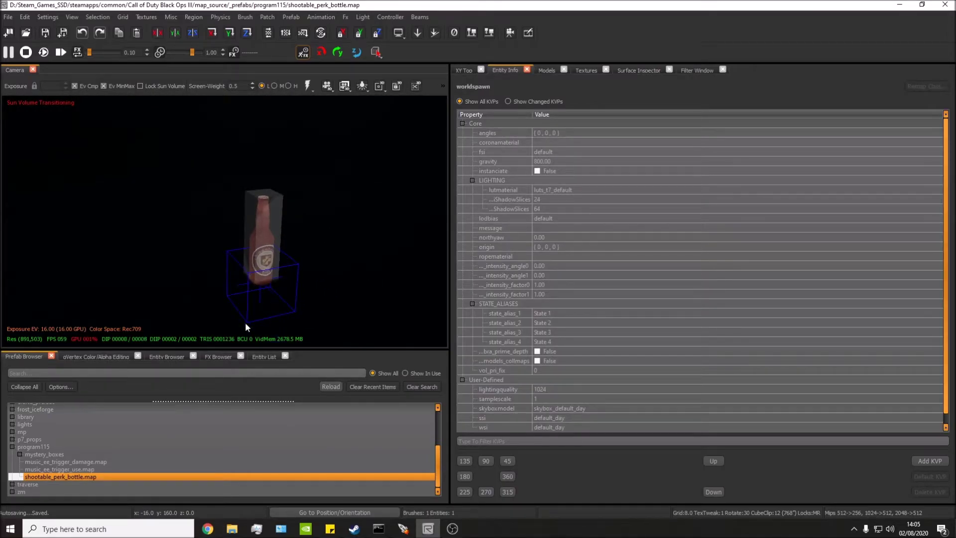
pyautogui.click(259, 356)
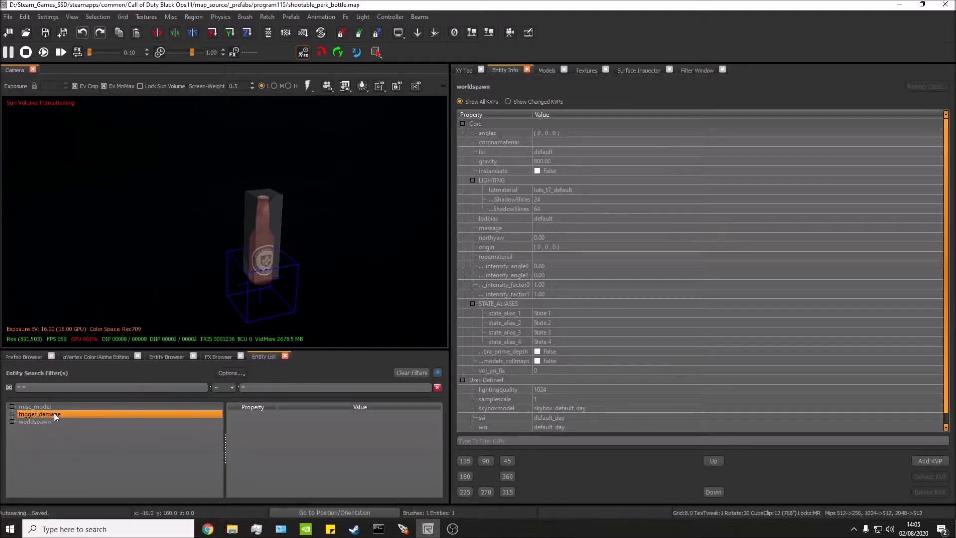
pyautogui.click(13, 407)
pyautogui.click(33, 415)
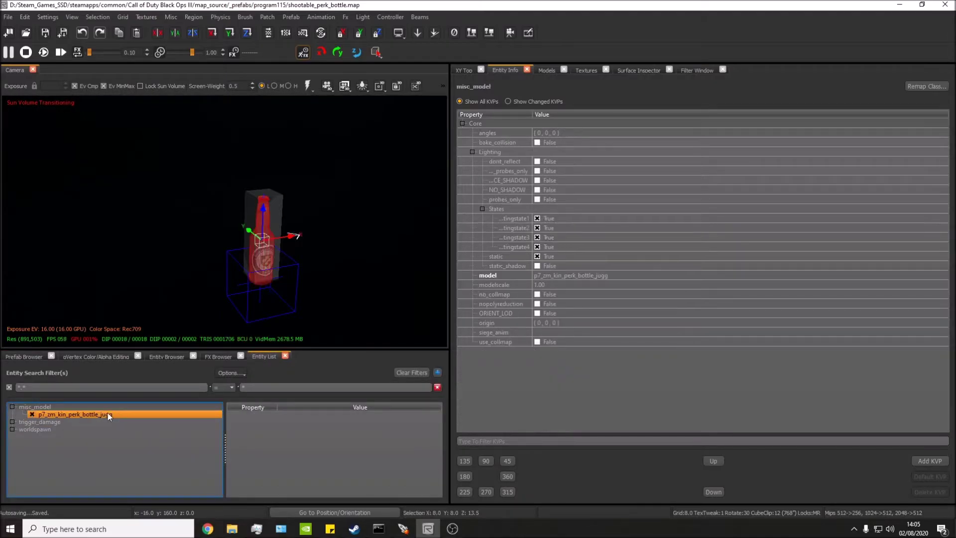
pyautogui.click(547, 71)
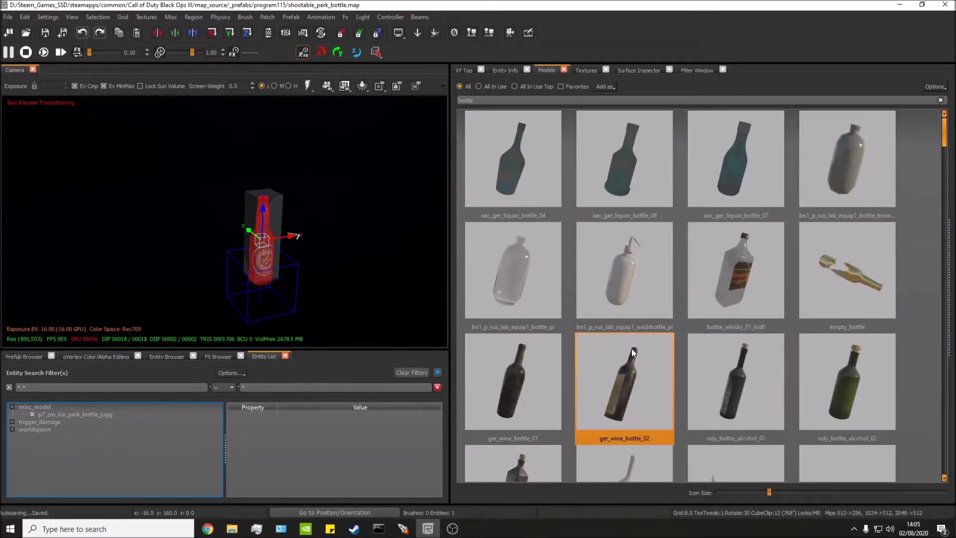
pyautogui.doubleClick(626, 378)
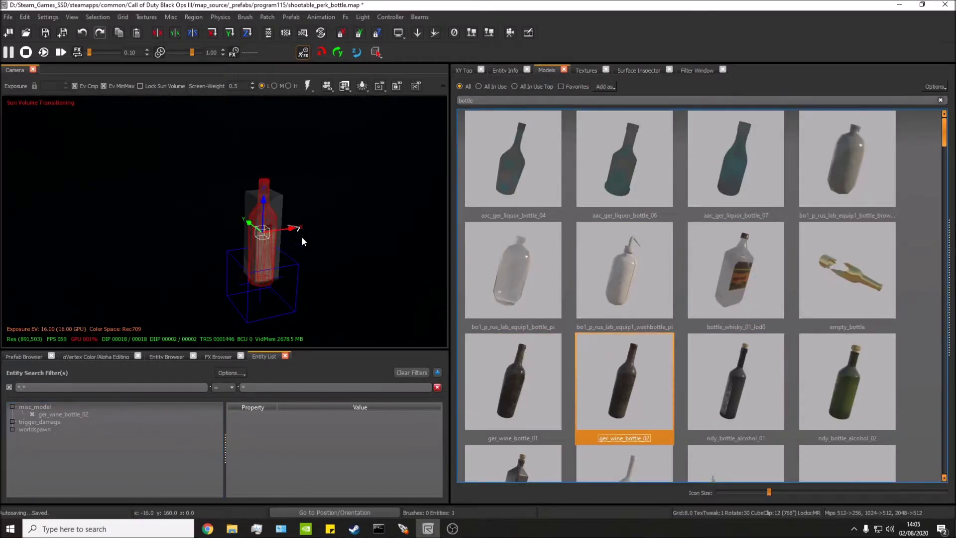
pyautogui.press('Escape')
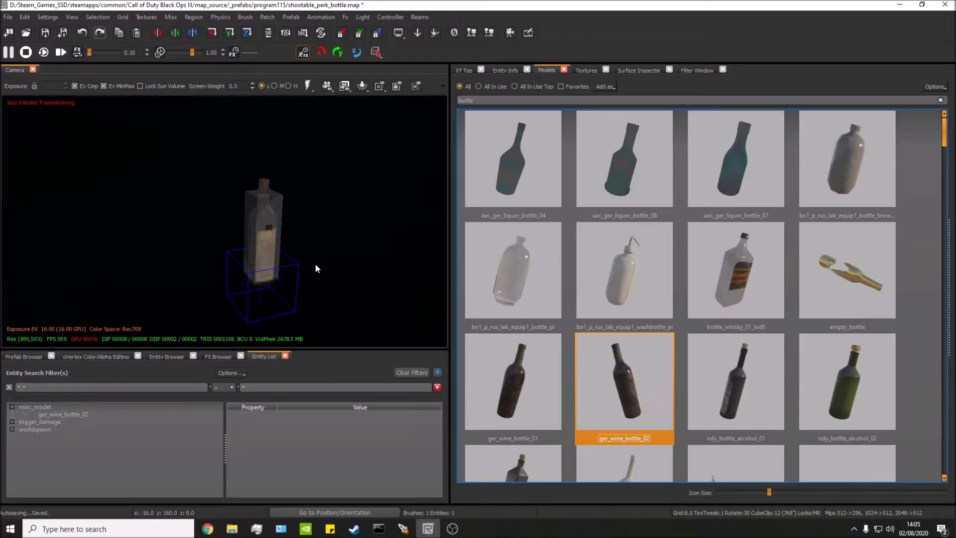
# - Leave the bottle prefab and return to the zm_test_day map, discarding the prefab's unsaved changes
pyautogui.rightClick(304, 234)
pyautogui.moveTo(319, 248)
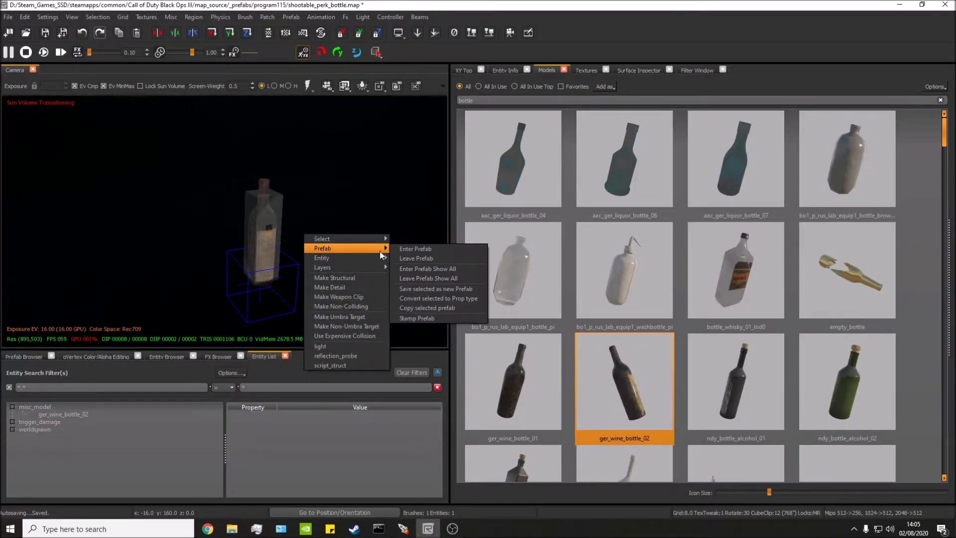
pyautogui.click(409, 258)
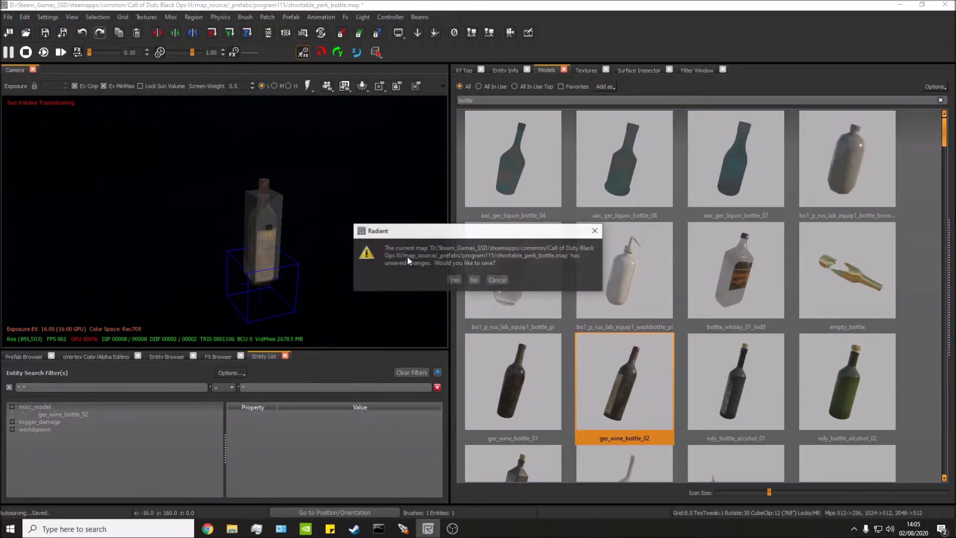
pyautogui.click(472, 280)
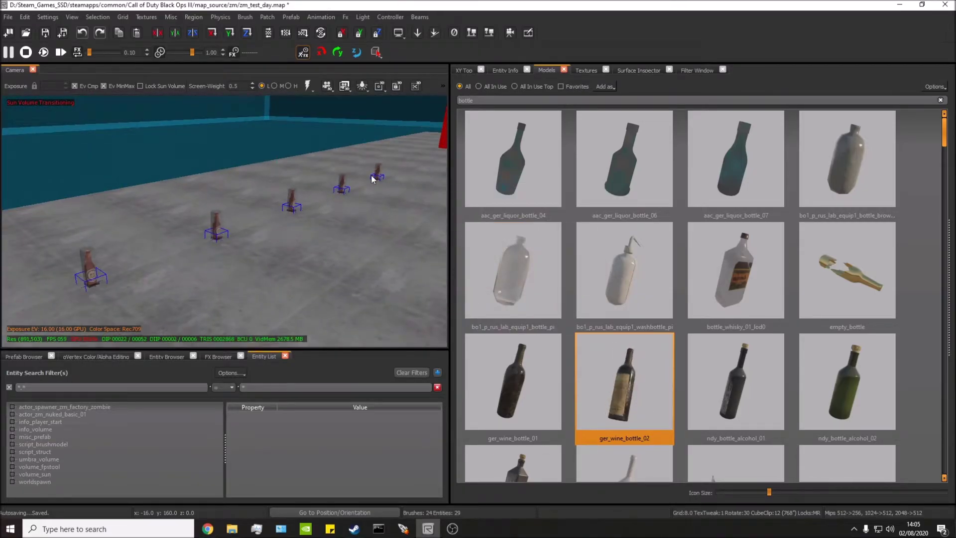
pyautogui.click(87, 269)
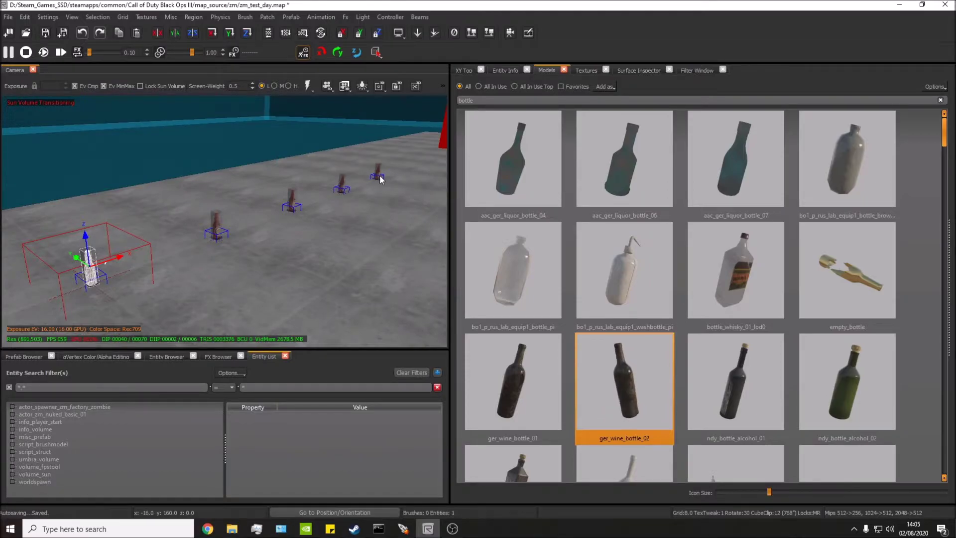
pyautogui.moveTo(221, 256); pyautogui.dragTo(221, 256, button='right')
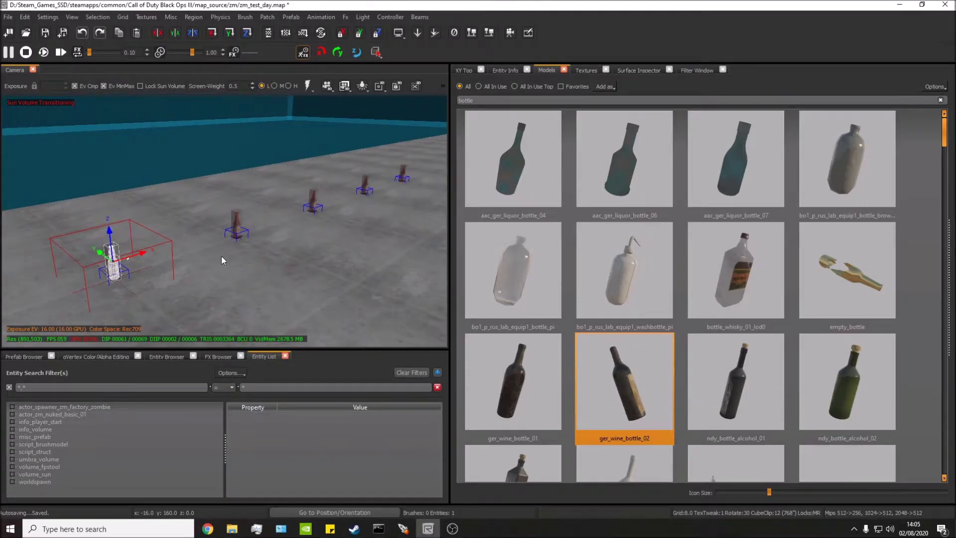
pyautogui.press('Escape')
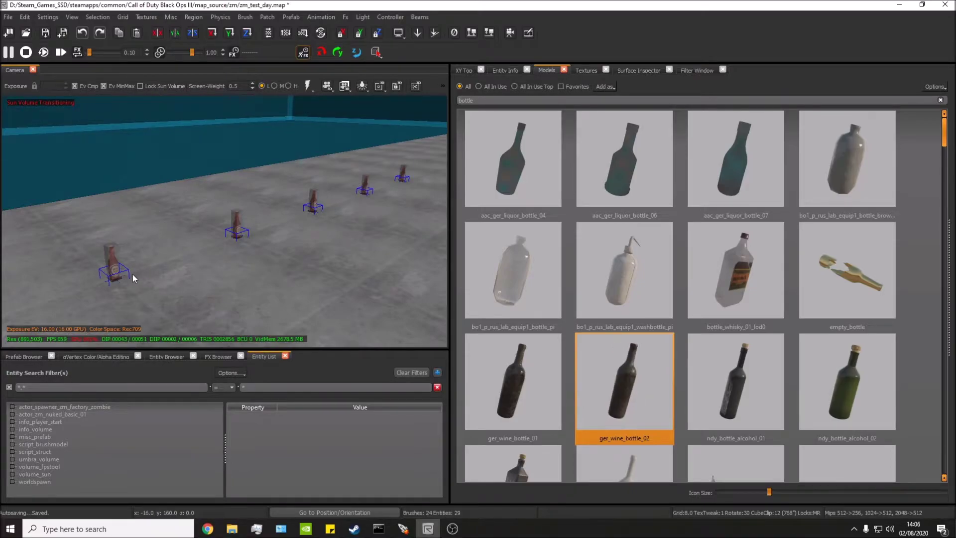
pyautogui.moveTo(132, 274); pyautogui.dragTo(146, 268, button='right')
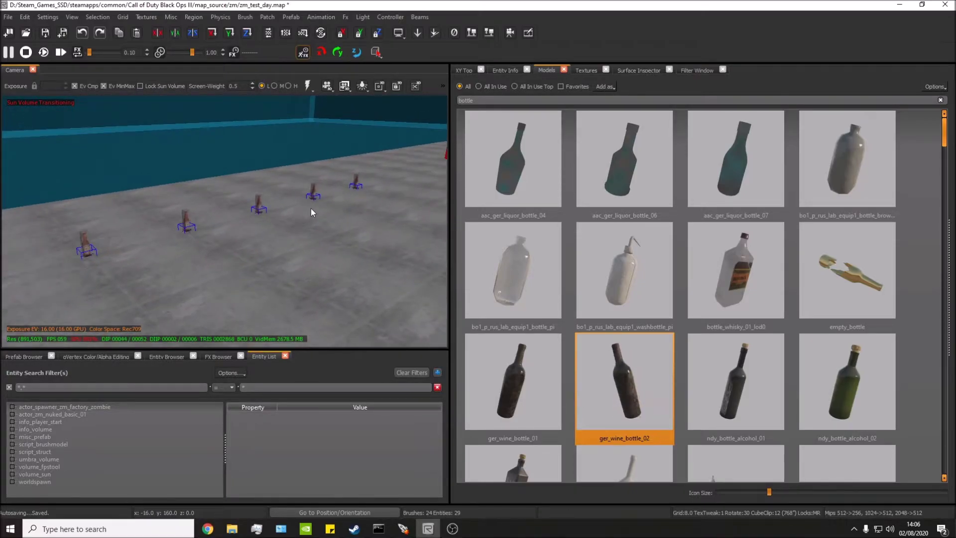
pyautogui.moveTo(301, 223); pyautogui.dragTo(300, 228, button='right')
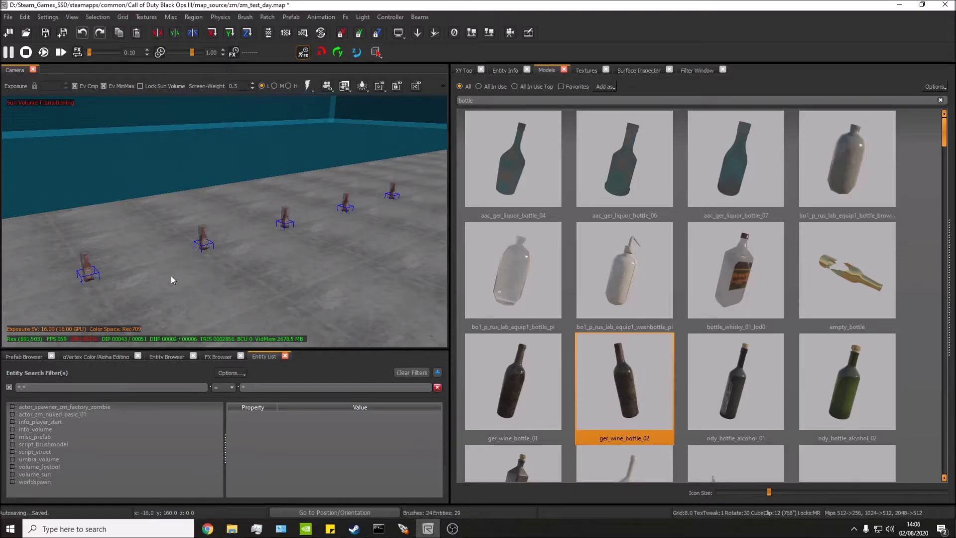
pyautogui.moveTo(172, 272); pyautogui.dragTo(160, 271, button='right')
# - Save the zm_test_day map and close the Radiant level editor
pyautogui.hotkey('ctrl', 's')
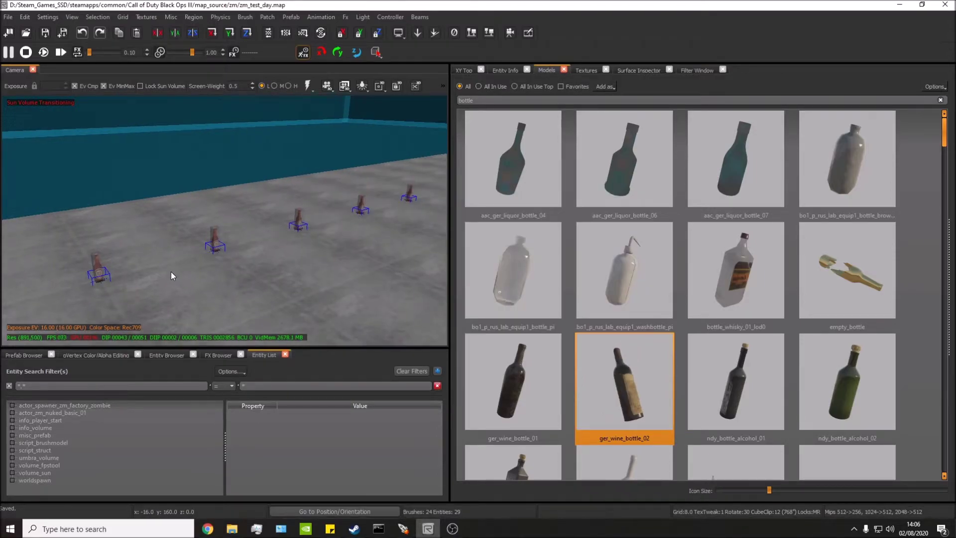
pyautogui.click(945, 5)
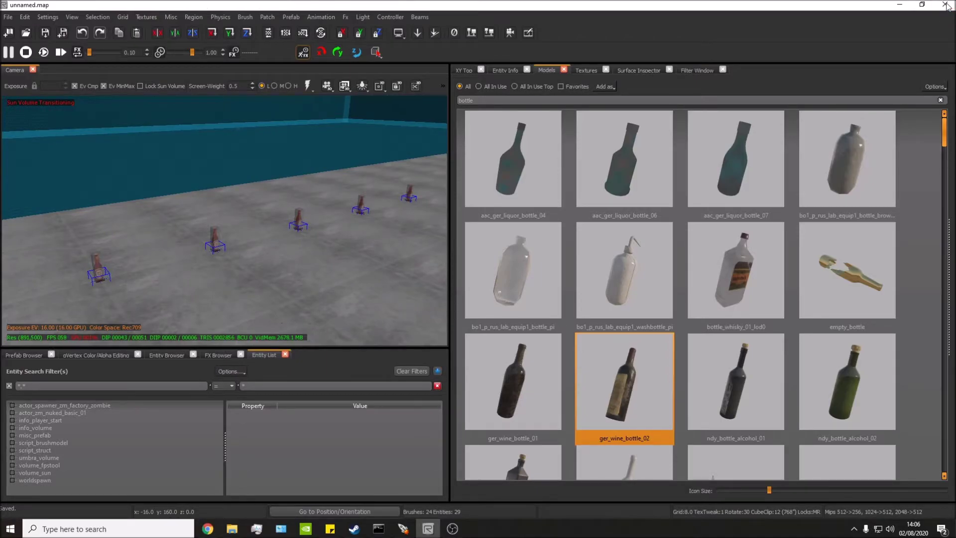
# - Switch to File Explorer and open zm_test_day.gsc from the Black Ops III folder's usermaps\zm_test_day\scripts\zm subfolder
pyautogui.click(741, 240)
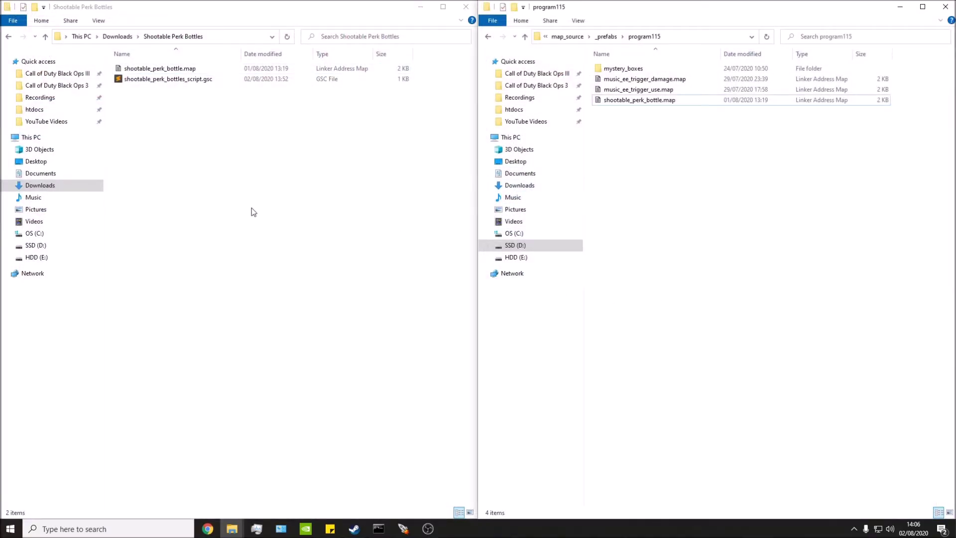
pyautogui.click(578, 37)
pyautogui.click(640, 37)
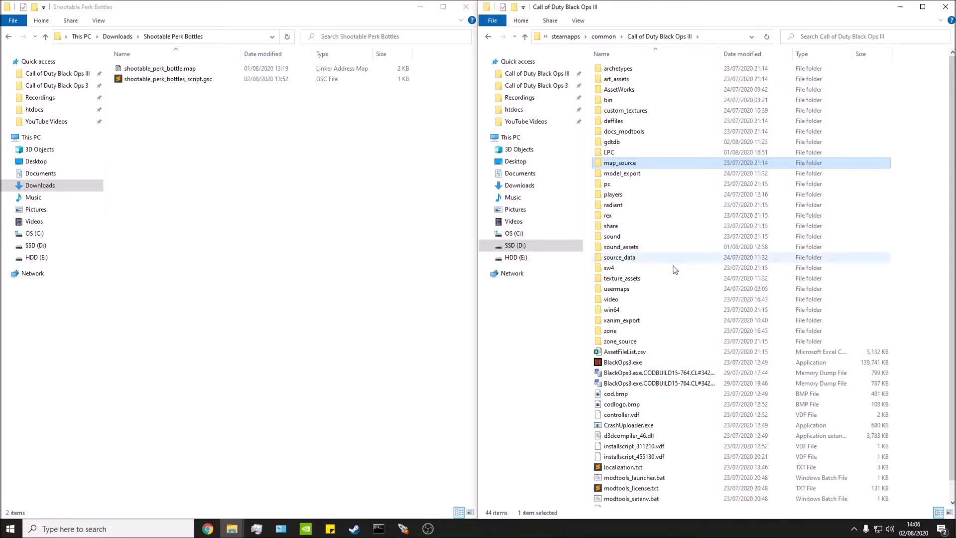
pyautogui.doubleClick(640, 293)
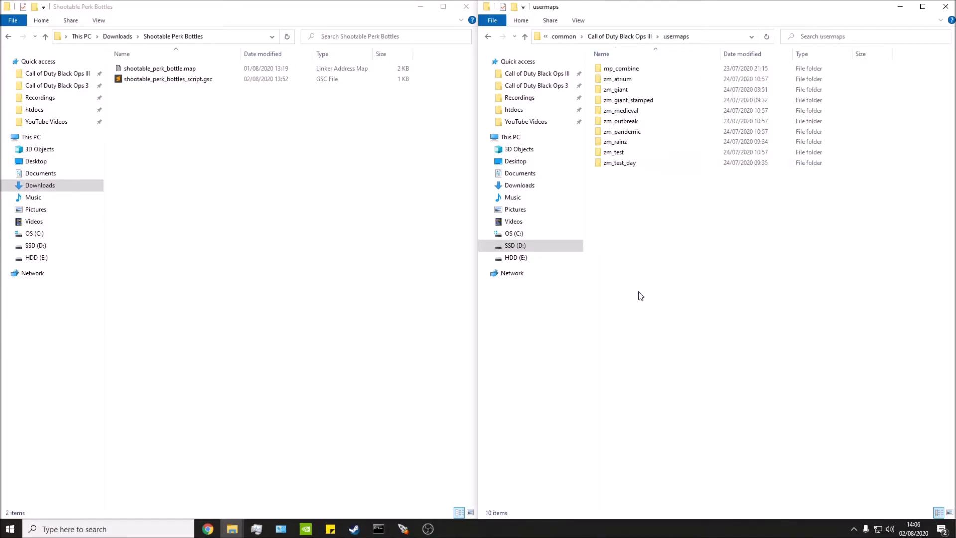
pyautogui.doubleClick(640, 164)
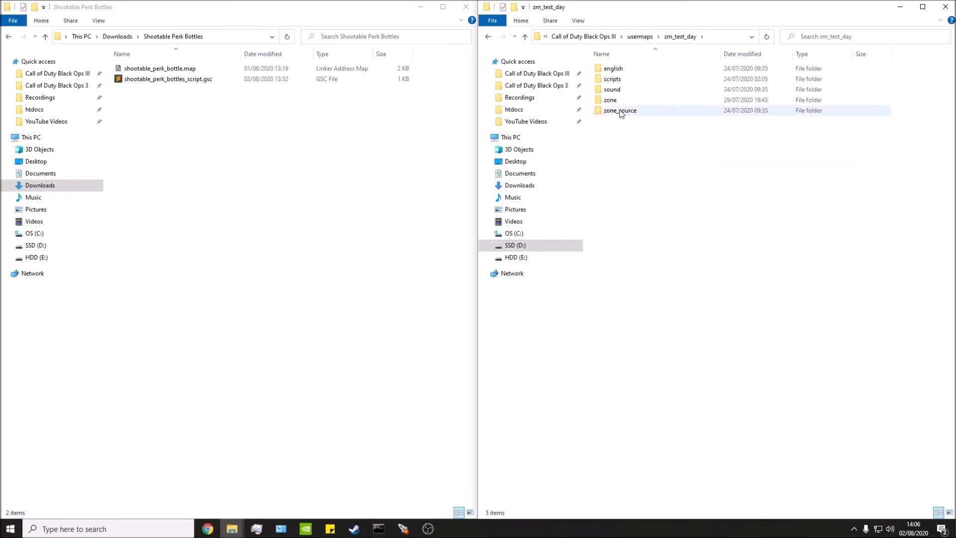
pyautogui.doubleClick(628, 79)
pyautogui.doubleClick(626, 70)
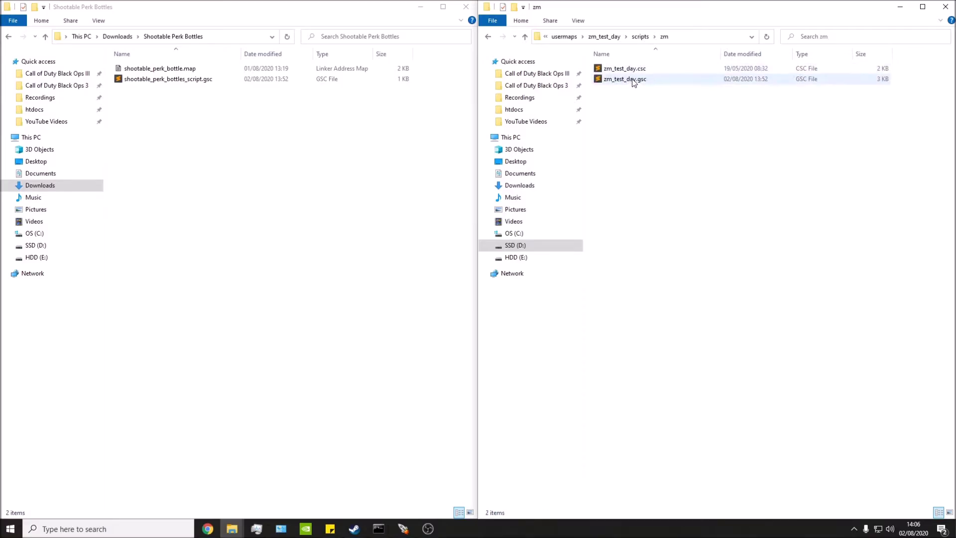
pyautogui.click(628, 80)
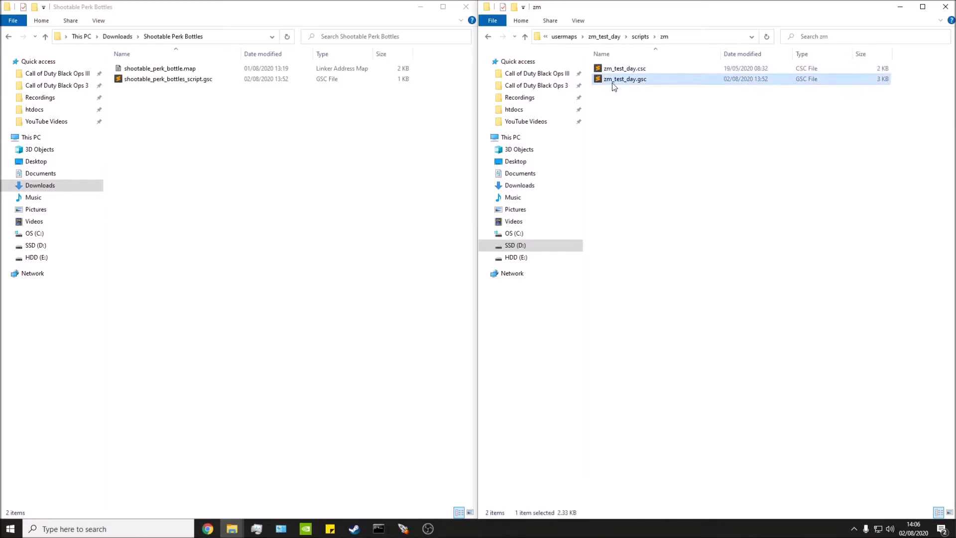
pyautogui.doubleClick(652, 82)
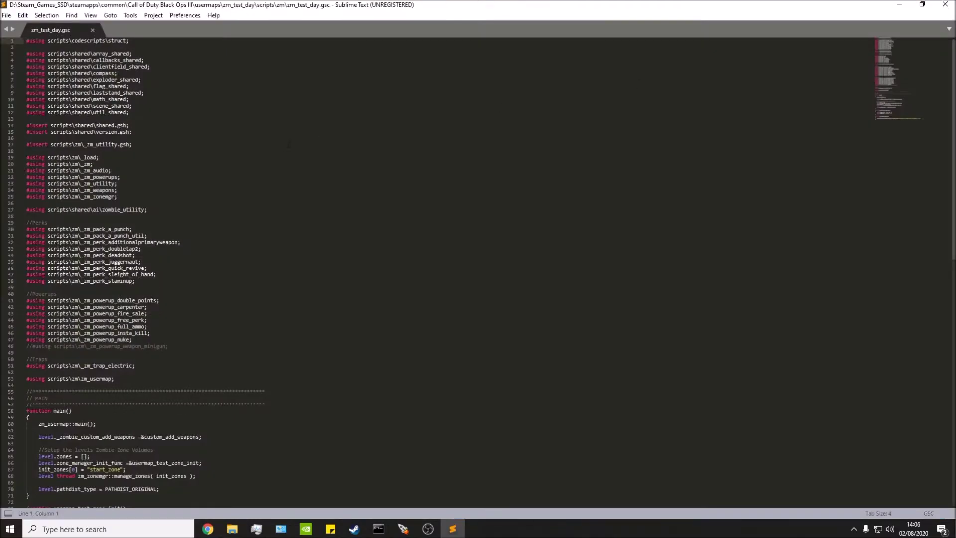
# - Return to the Shootable Perk Bottles download folder and open shootable_perk_bottles_script.gsc in Sublime Text
pyautogui.moveTo(232, 528)
pyautogui.click(218, 488)
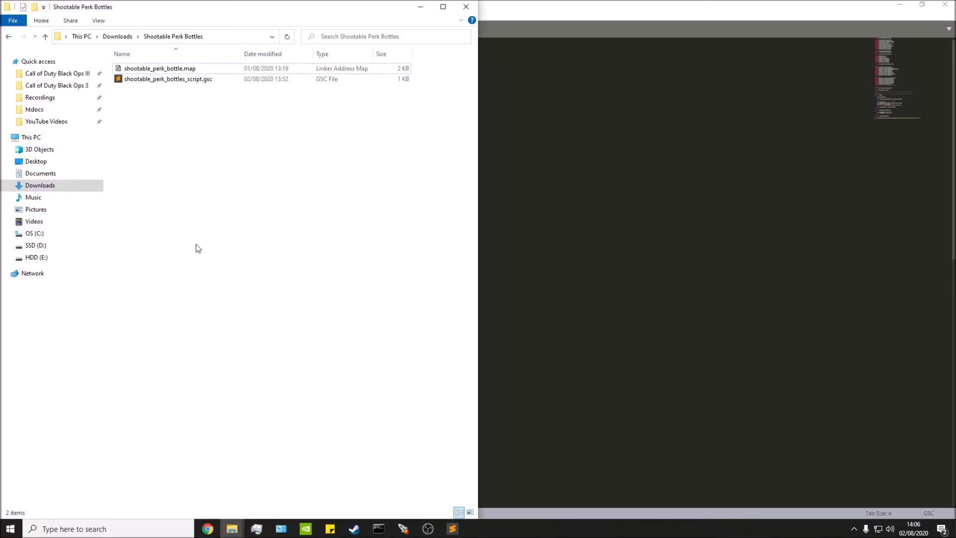
pyautogui.click(199, 81)
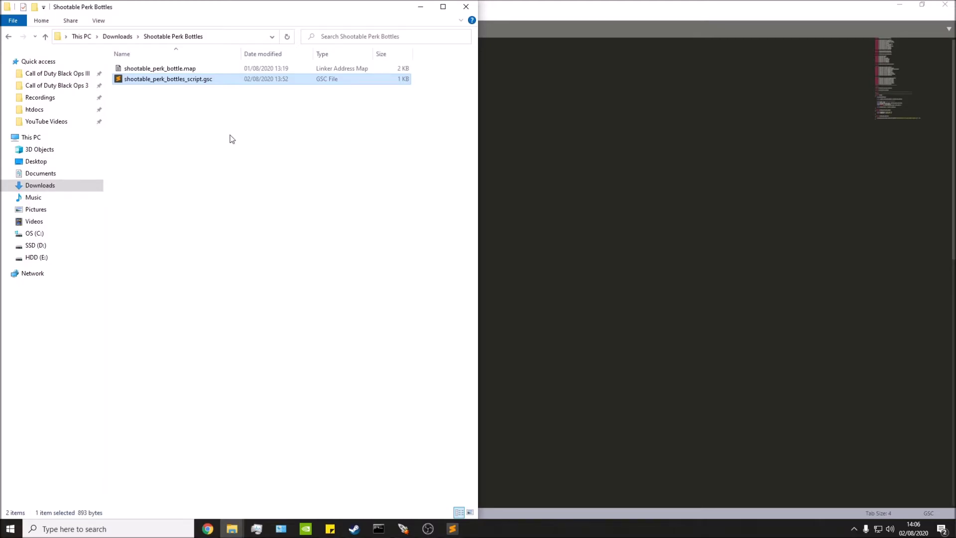
pyautogui.doubleClick(183, 82)
pyautogui.click(377, 168)
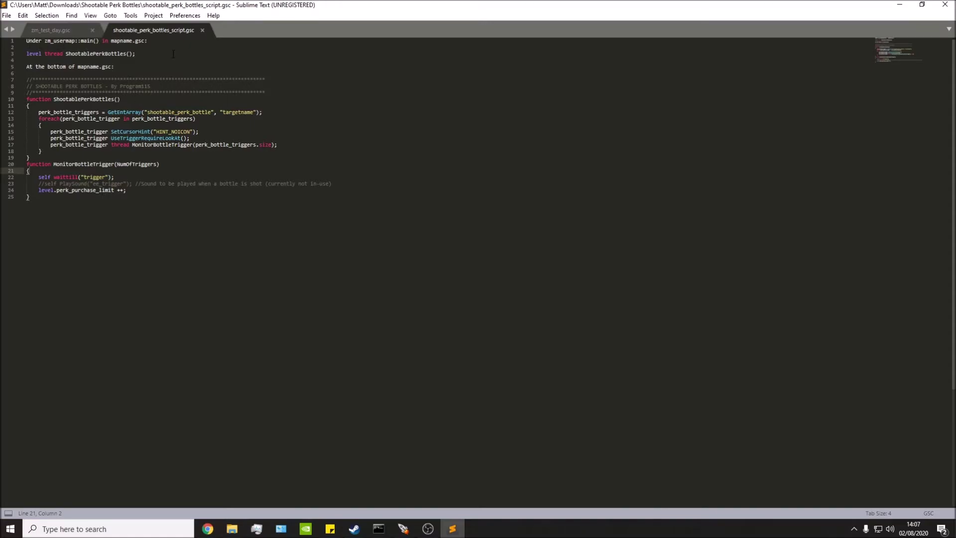
# - Copy the line "level thread ShootablePerkBottles();" from the downloaded script into main() of zm_test_day.gsc, below zm_usermap::main(); with a blank line between
pyautogui.moveTo(147, 55); pyautogui.dragTo(26, 54)
pyautogui.hotkey('ctrl', 'c')
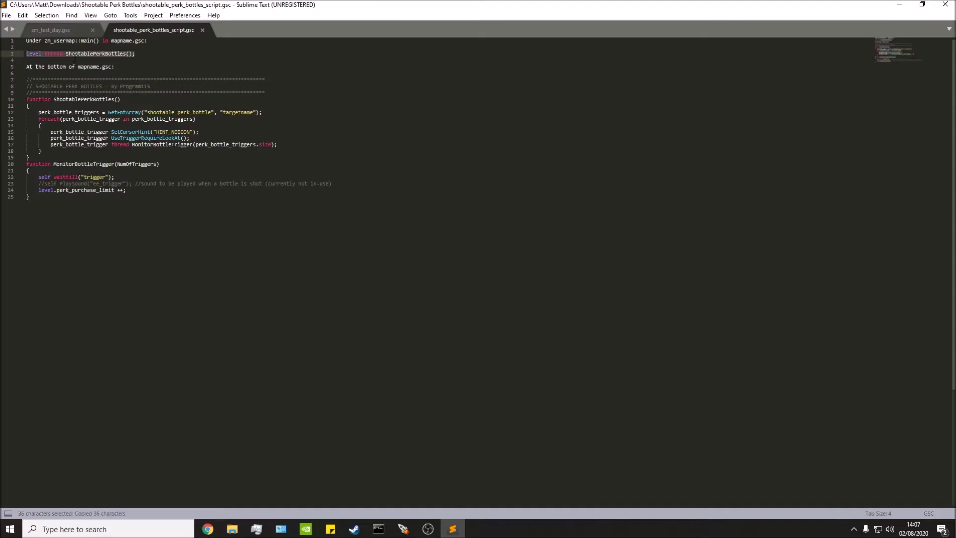
pyautogui.click(149, 55)
pyautogui.click(36, 28)
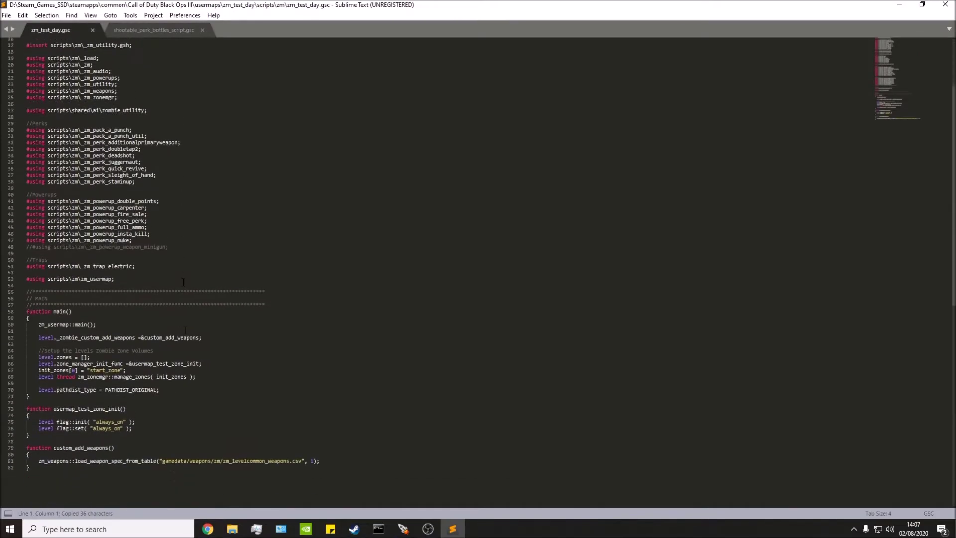
pyautogui.scroll(-3, 183, 283)
pyautogui.click(50, 256)
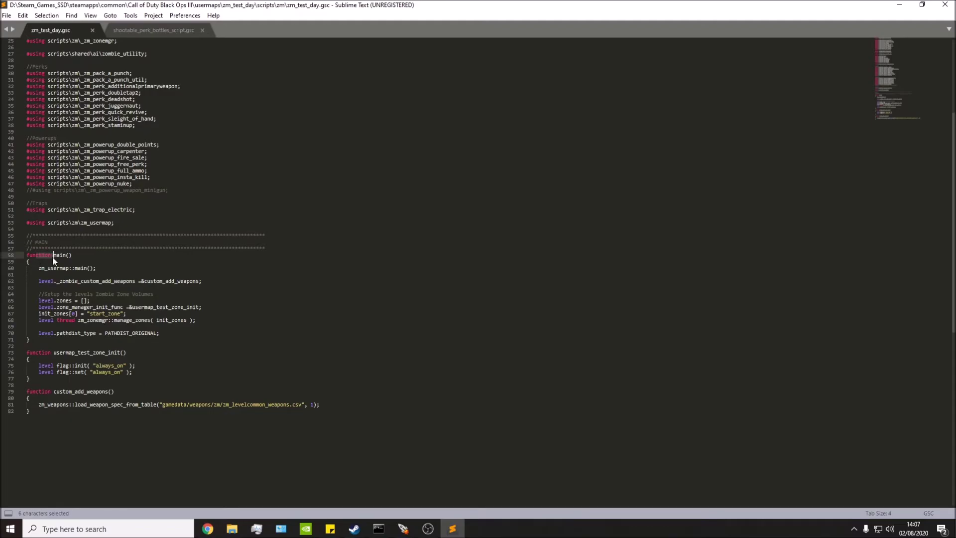
pyautogui.moveTo(42, 268); pyautogui.dragTo(63, 269)
pyautogui.click(98, 267)
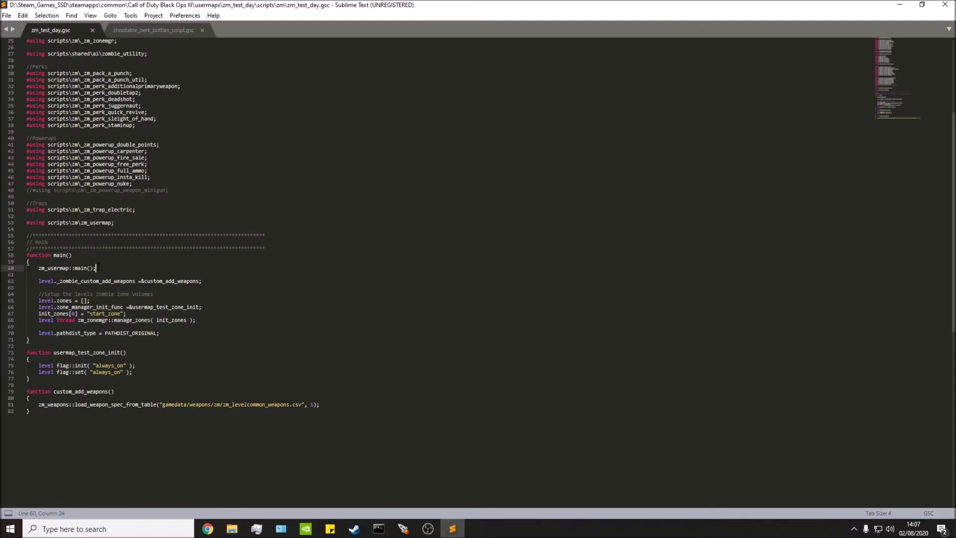
pyautogui.press('Return')
pyautogui.press('Return')
pyautogui.hotkey('ctrl', 'v')
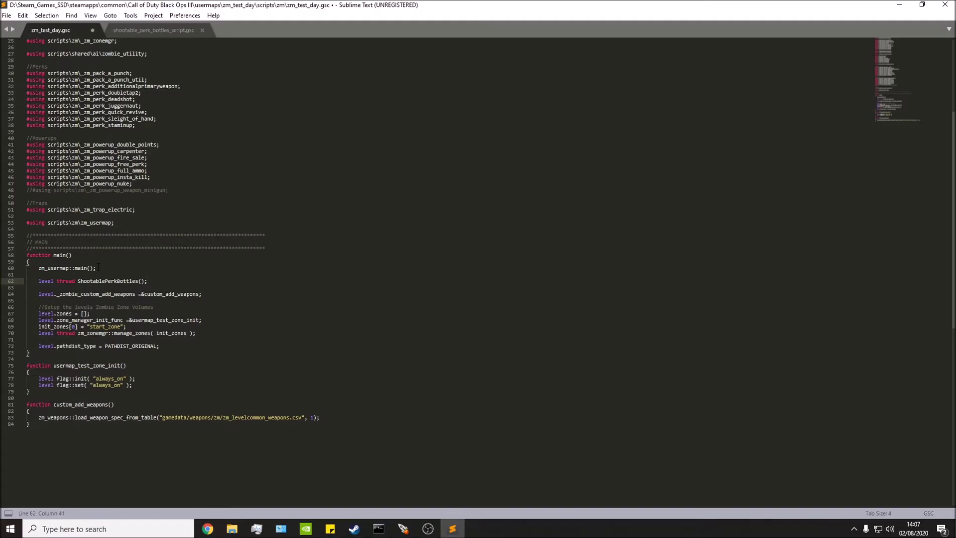
# - Copy the SHOOTABLE PERK BOTTLES block with both its functions from the downloaded script to the end of zm_test_day.gsc, below custom_add_weapons()
pyautogui.click(164, 31)
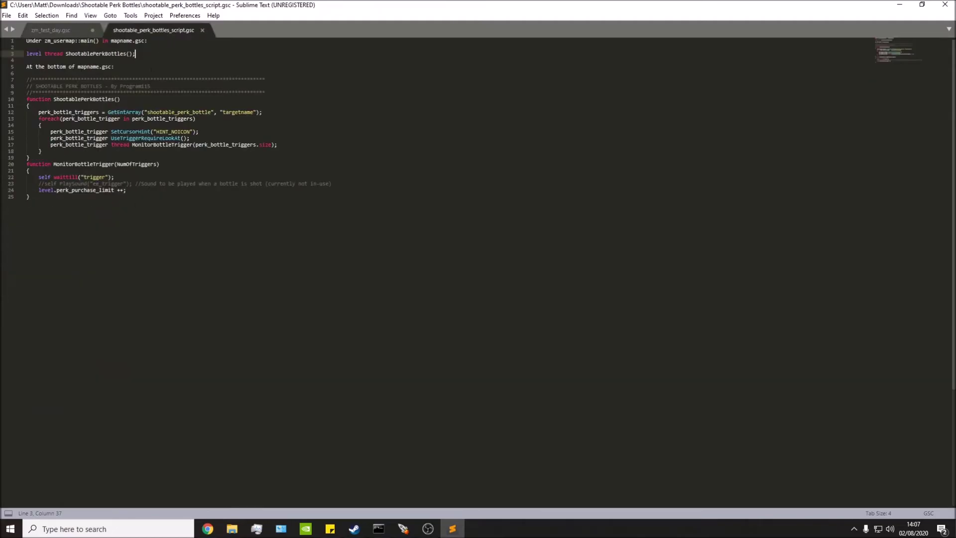
pyautogui.moveTo(36, 199); pyautogui.dragTo(19, 79)
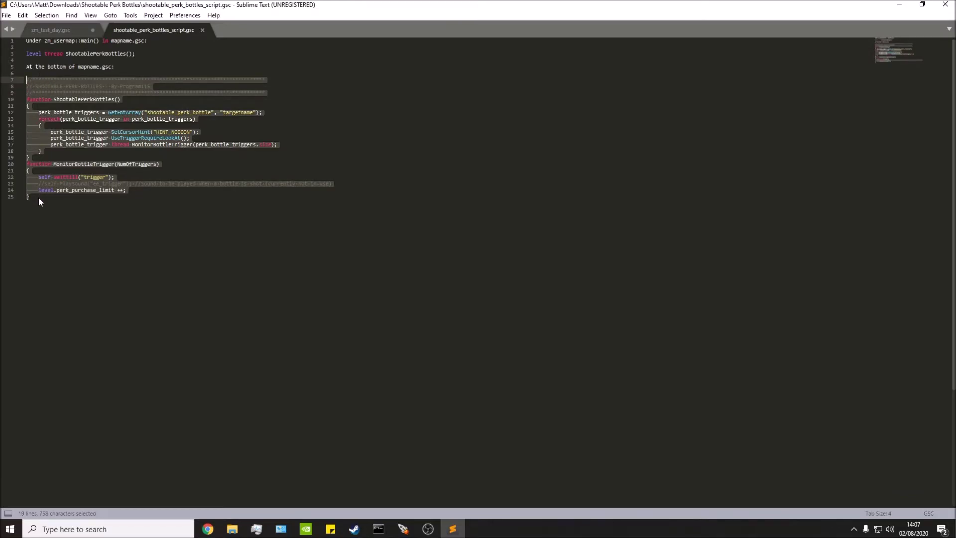
pyautogui.hotkey('ctrl', 'c')
pyautogui.click(91, 28)
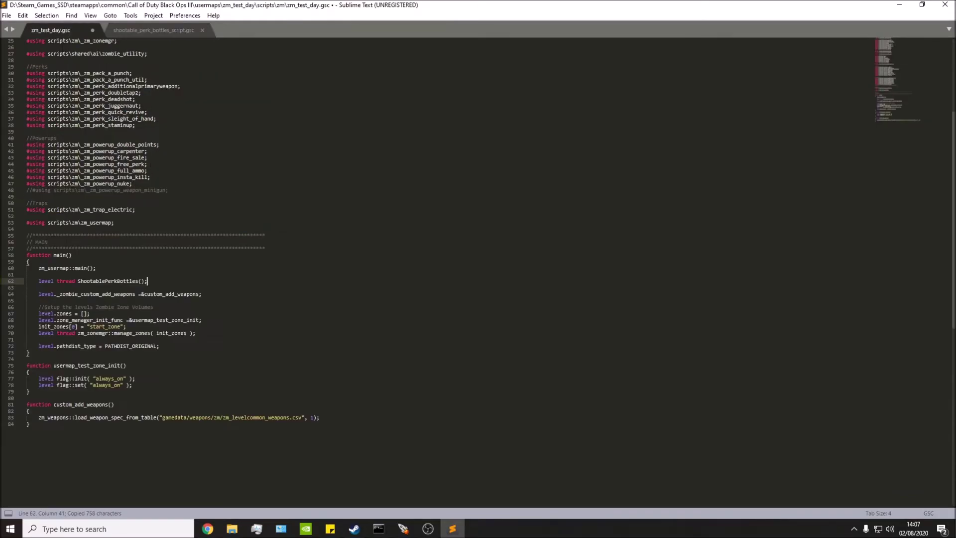
pyautogui.scroll(-1, 74, 407)
pyautogui.click(73, 406)
pyautogui.press('Return')
pyautogui.press('Return')
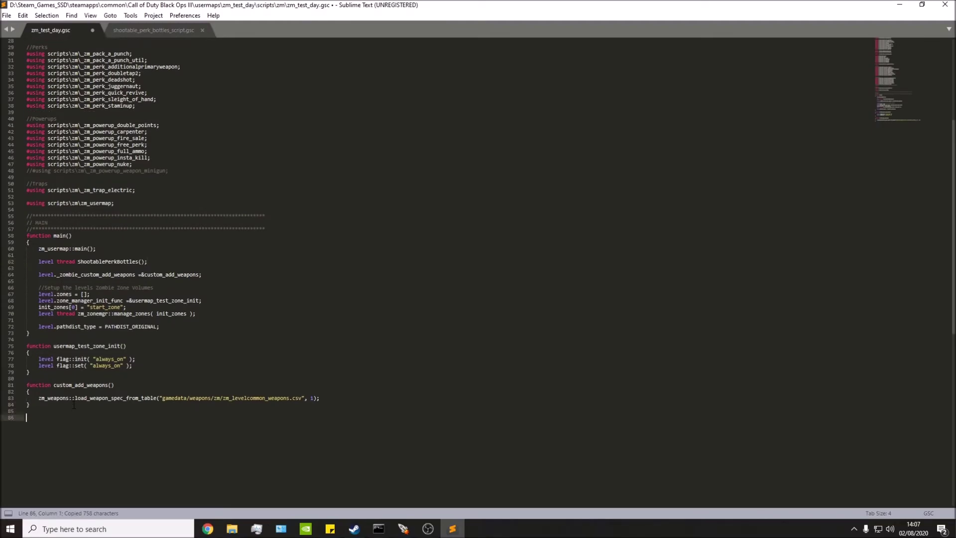
pyautogui.hotkey('ctrl', 'v')
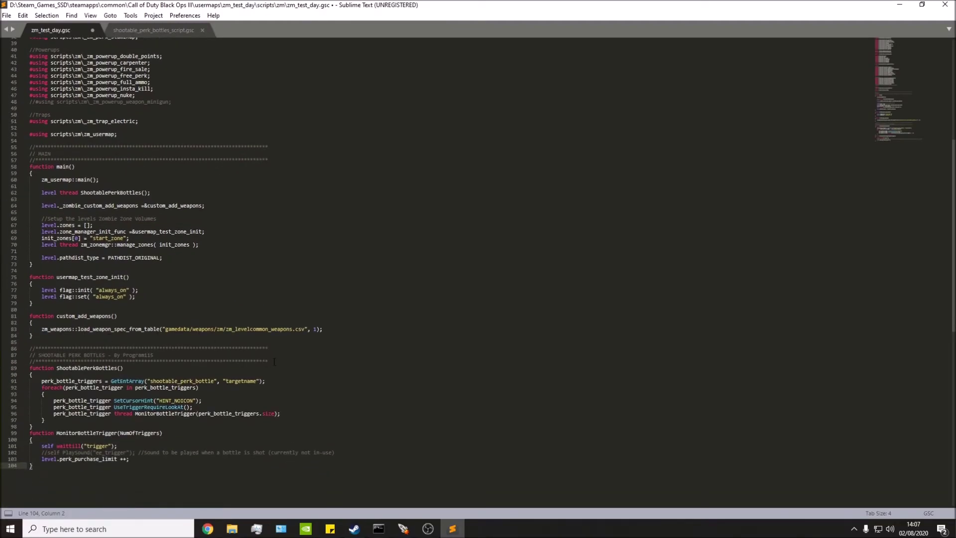
# - Examine the pasted code's header comment, the "shootable_perk_bottle" targetname, the MonitorBottleTrigger call and the waittill("trigger") line
pyautogui.moveTo(275, 362); pyautogui.dragTo(28, 348)
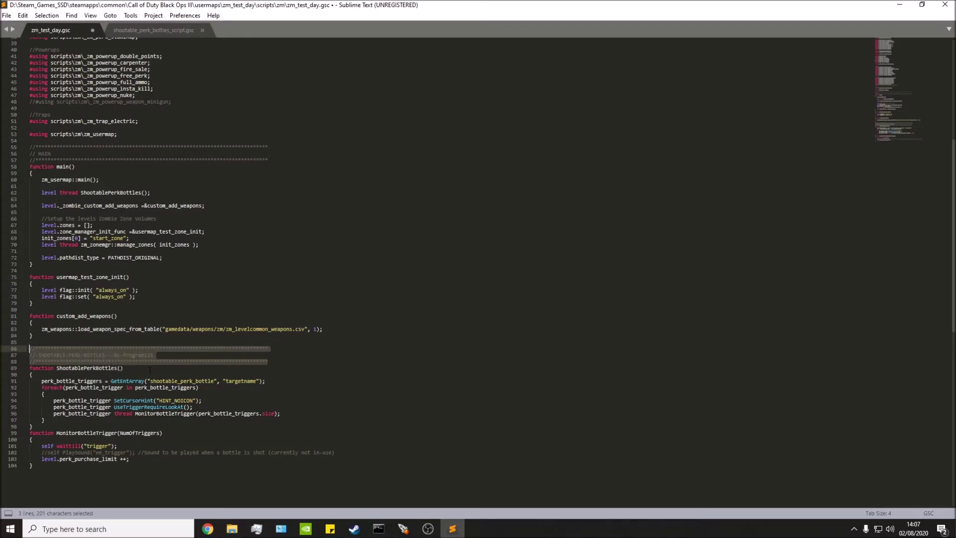
pyautogui.click(140, 375)
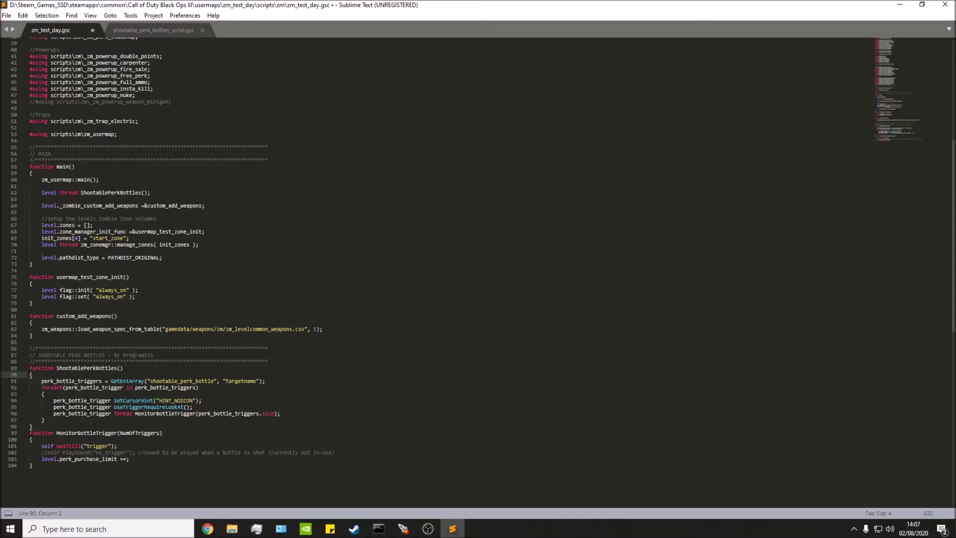
pyautogui.moveTo(150, 381); pyautogui.dragTo(214, 381)
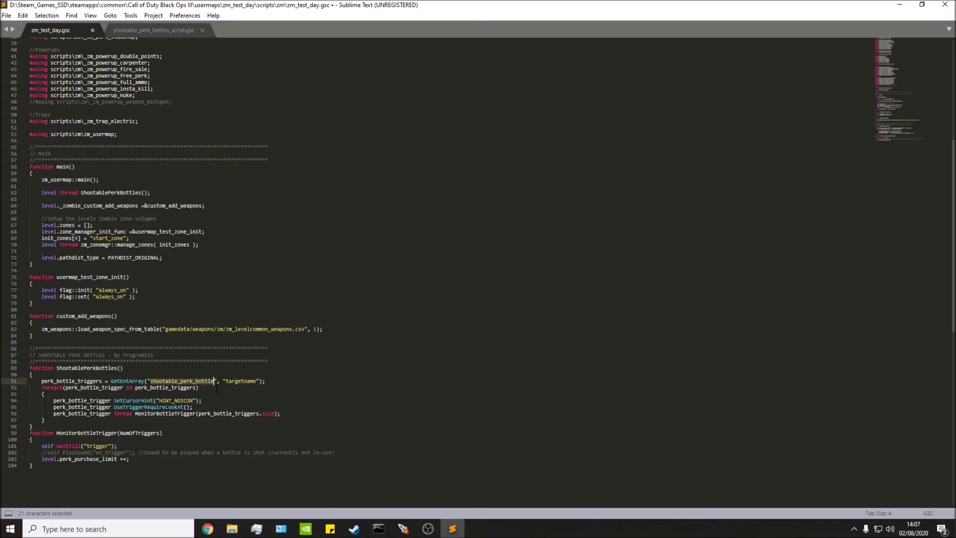
pyautogui.press('Down')
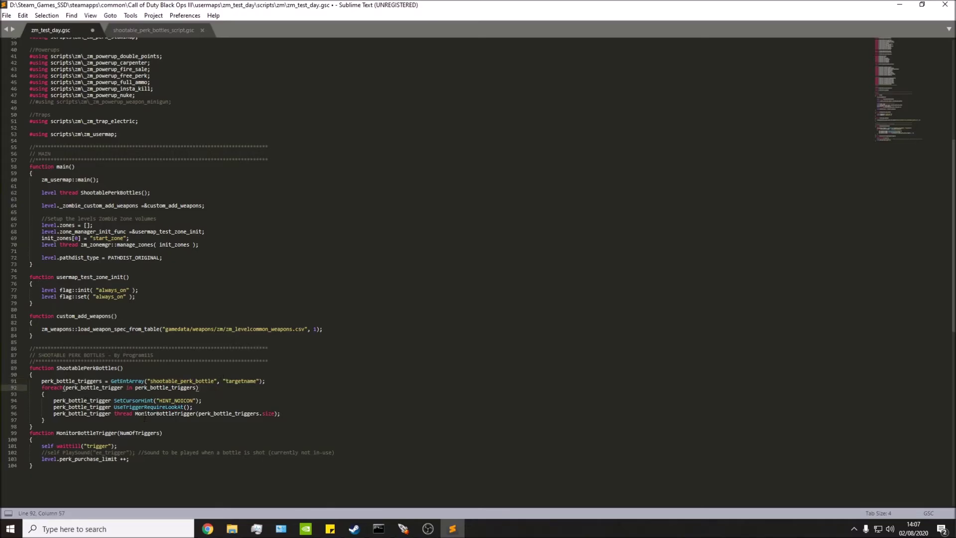
pyautogui.moveTo(135, 413); pyautogui.dragTo(193, 413)
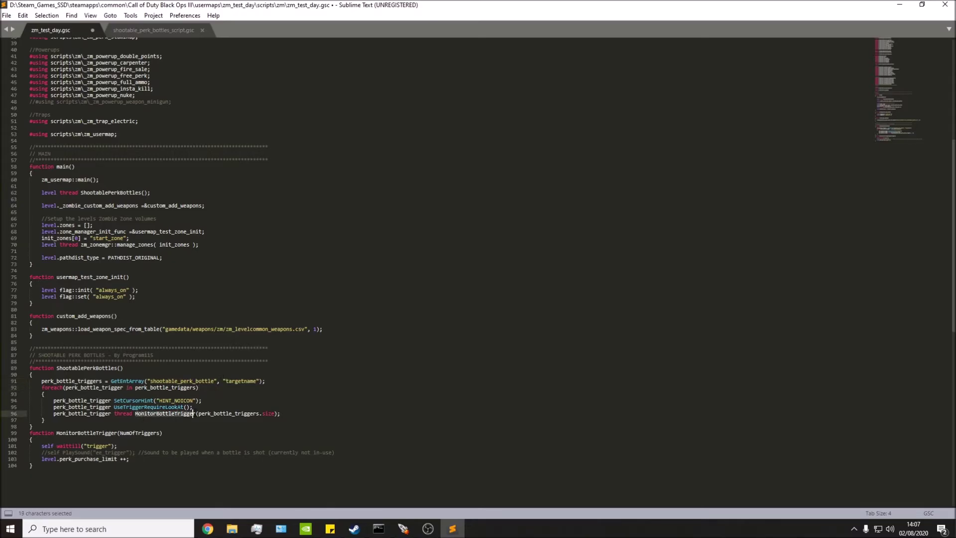
pyautogui.click(181, 413)
pyautogui.click(124, 446)
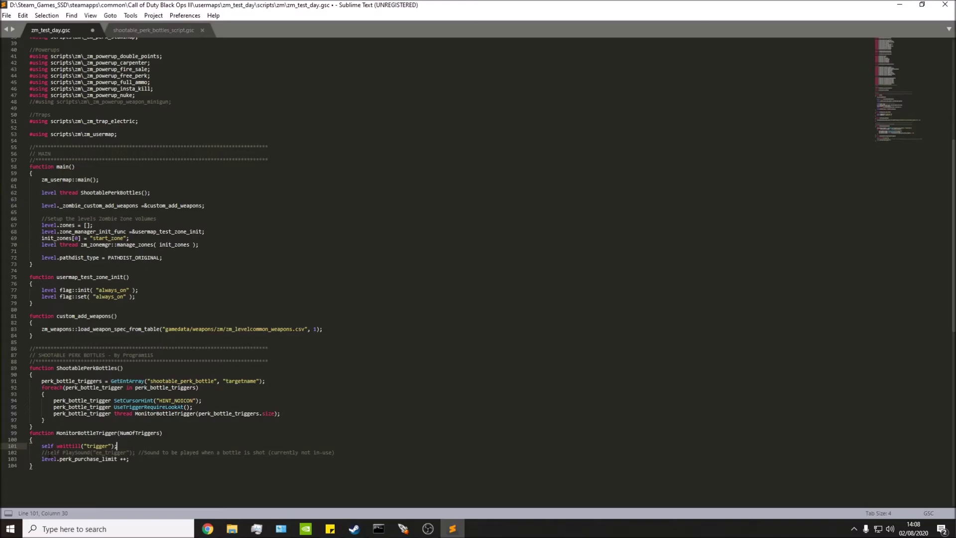
# - Uncomment the self PlaySound("ee_trigger"); statement in MonitorBottleTrigger, keeping its trailing comment
pyautogui.click(47, 453)
pyautogui.press('BackSpace')
pyautogui.press('BackSpace')
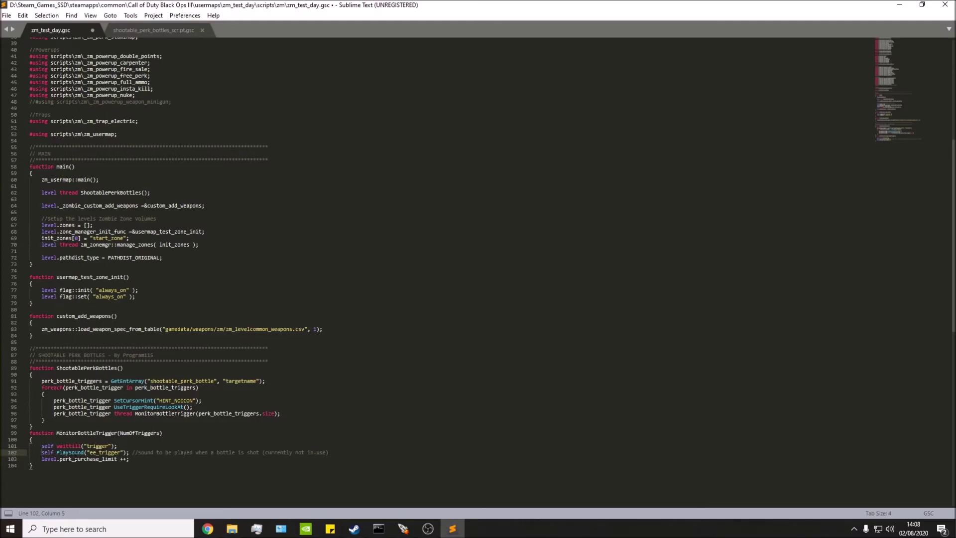
pyautogui.write('//')
pyautogui.press('BackSpace')
pyautogui.press('BackSpace')
# - Examine the PlaySound call's "ee_trigger" sound name and the level.perk_purchase_limit ++; line in MonitorBottleTrigger
pyautogui.click(104, 452)
pyautogui.doubleClick(81, 452)
pyautogui.click(82, 452)
pyautogui.moveTo(120, 452); pyautogui.dragTo(89, 452)
pyautogui.click(110, 452)
pyautogui.moveTo(131, 459); pyautogui.dragTo(42, 459)
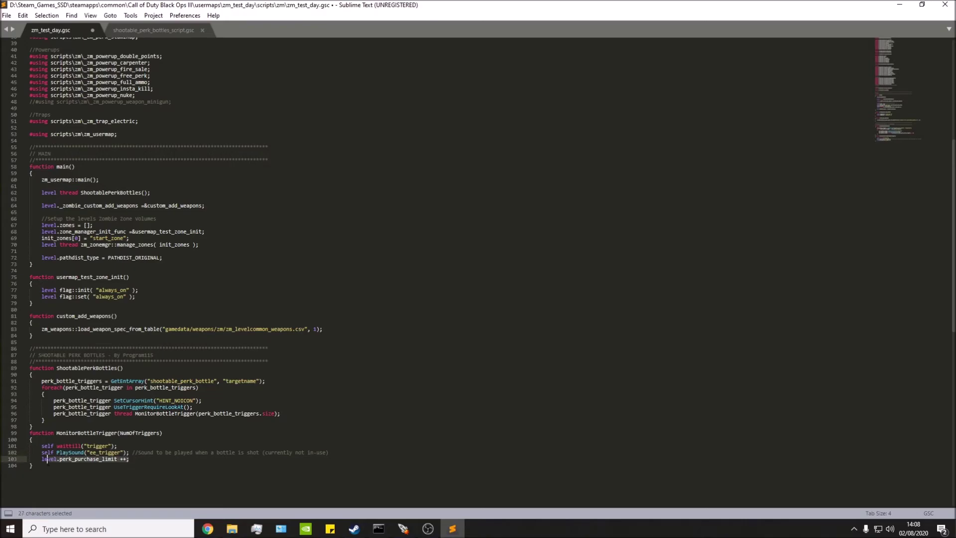
pyautogui.click(117, 459)
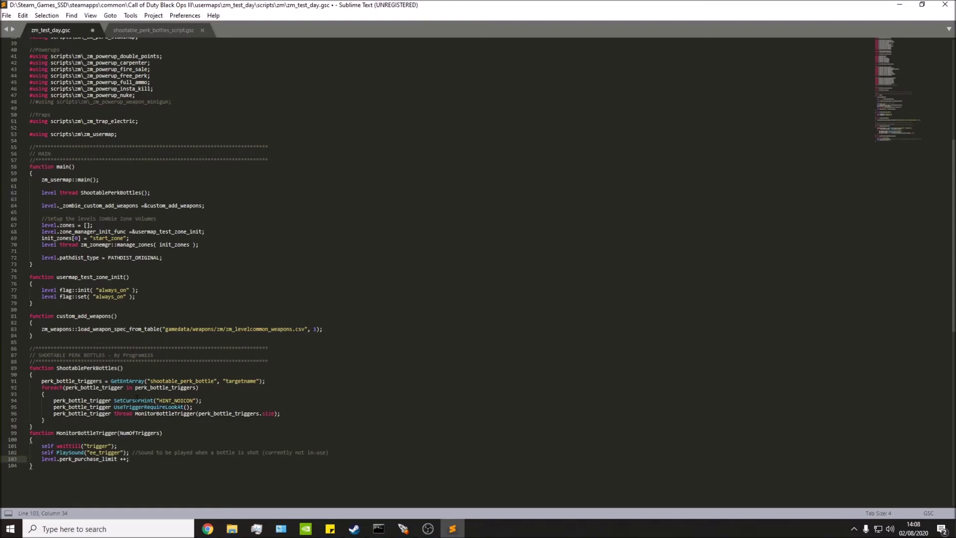
# - Save zm_test_day.gsc and check the "ee_trigger" sound name in the PlaySound line
pyautogui.click(45, 465)
pyautogui.click(182, 445)
pyautogui.click(218, 368)
pyautogui.hotkey('ctrl', 's')
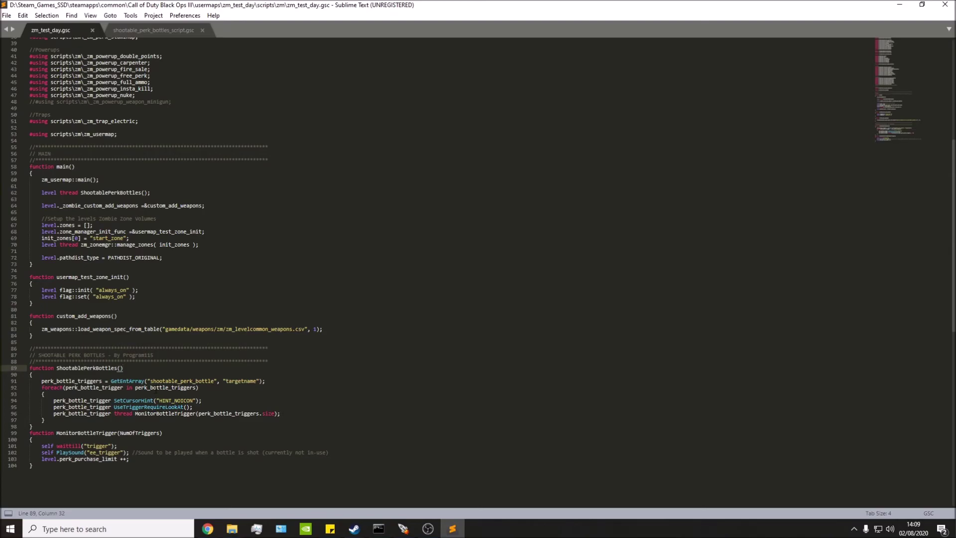
pyautogui.click(90, 452)
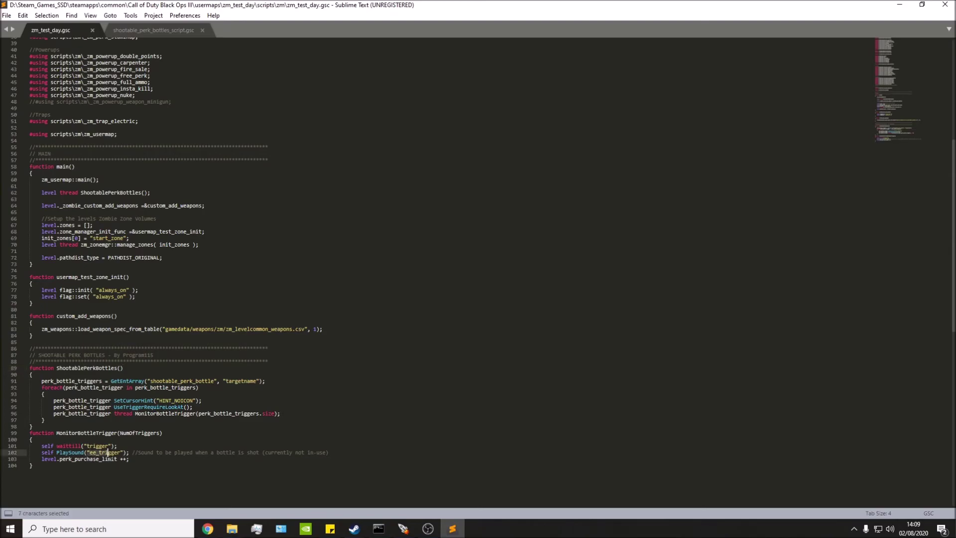
pyautogui.click(111, 453)
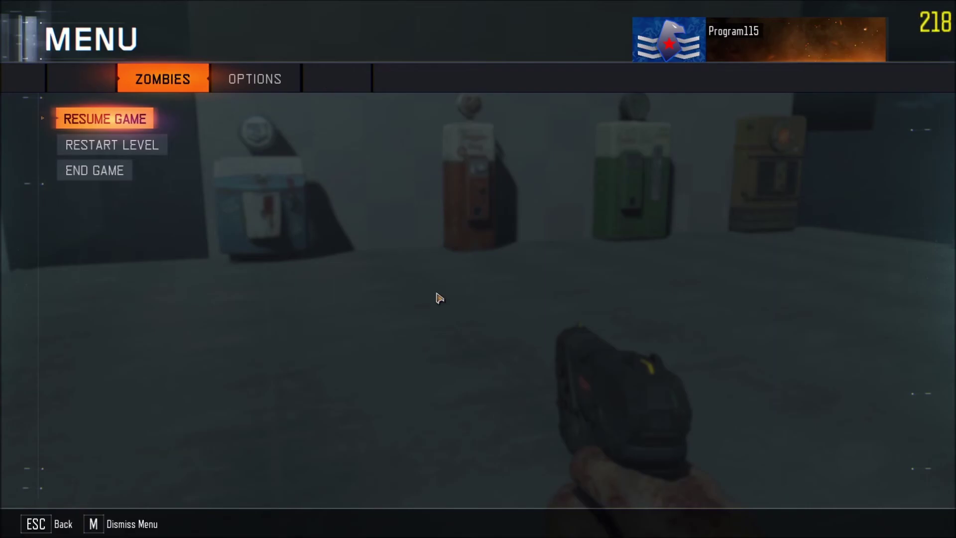
# - Switch to the running Black Ops III game, resume it and test the placed perk bottles by shooting them with the MR6, then reload
pyautogui.press('Escape')
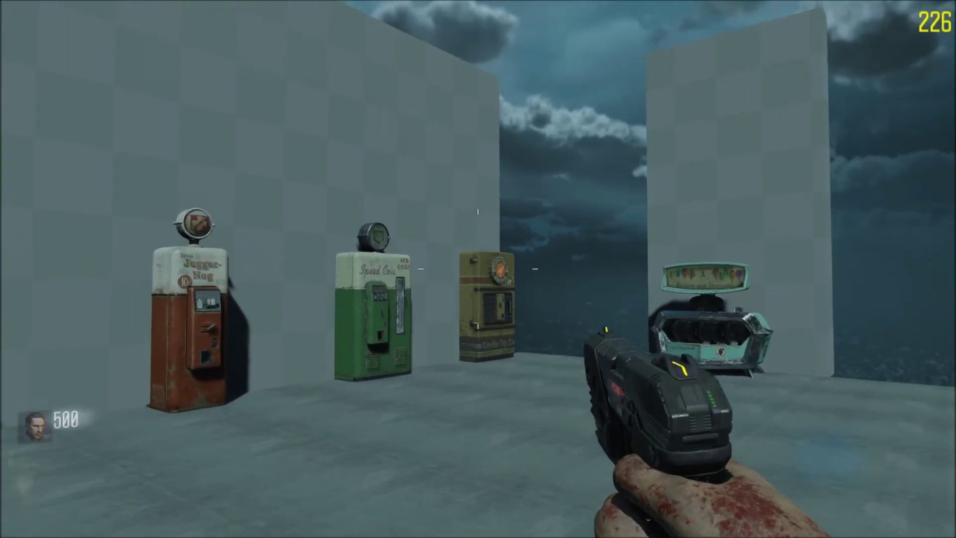
pyautogui.press('w')
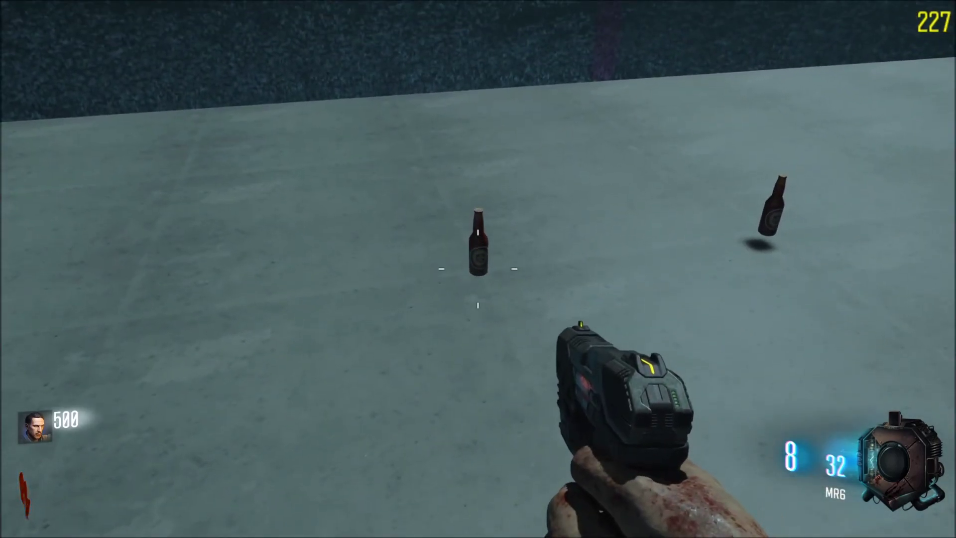
pyautogui.rightClick(478, 269)
pyautogui.click(478, 269)
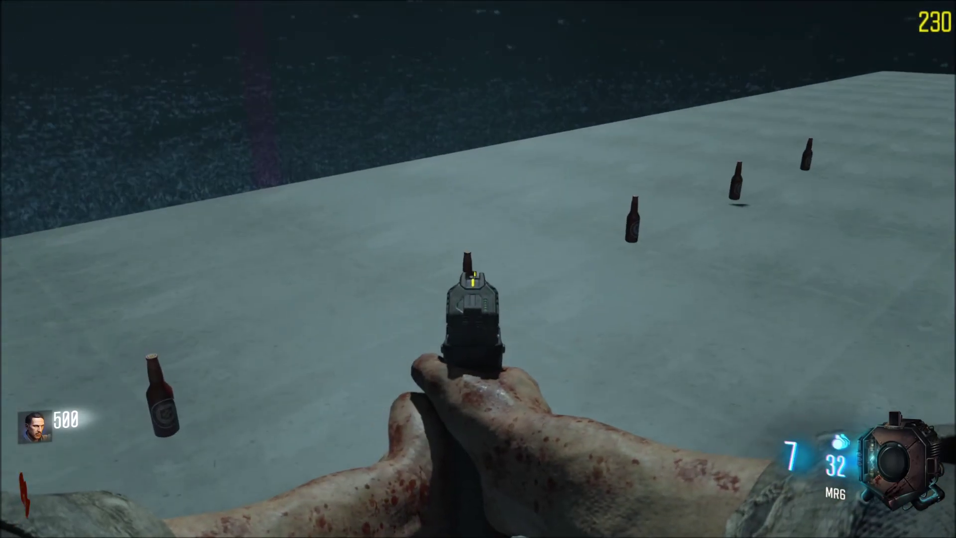
pyautogui.click(478, 269)
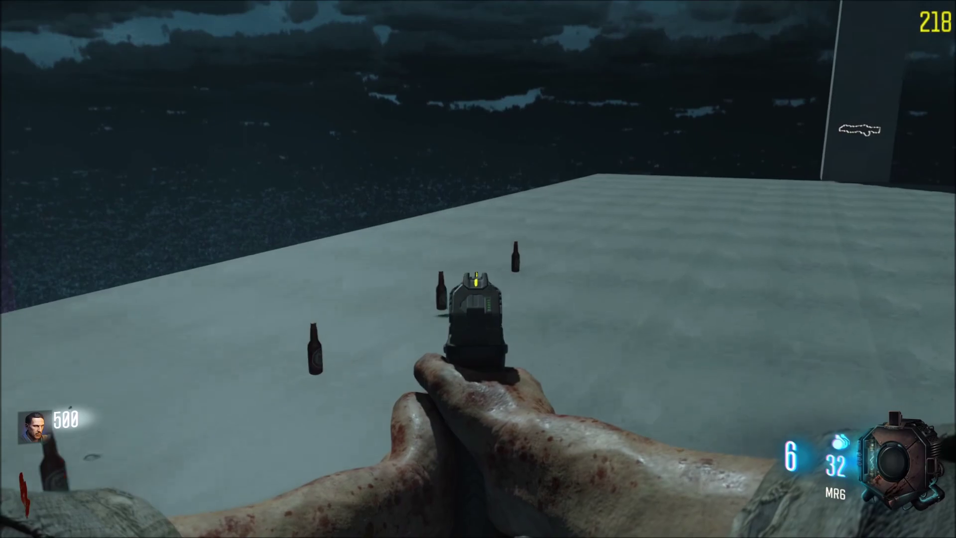
pyautogui.click(478, 269)
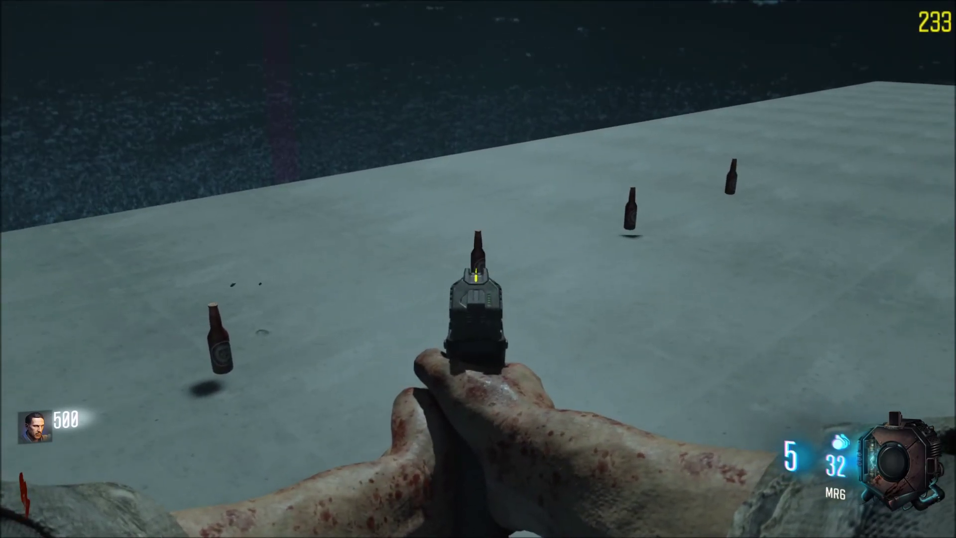
pyautogui.click(478, 269)
pyautogui.click(478, 268)
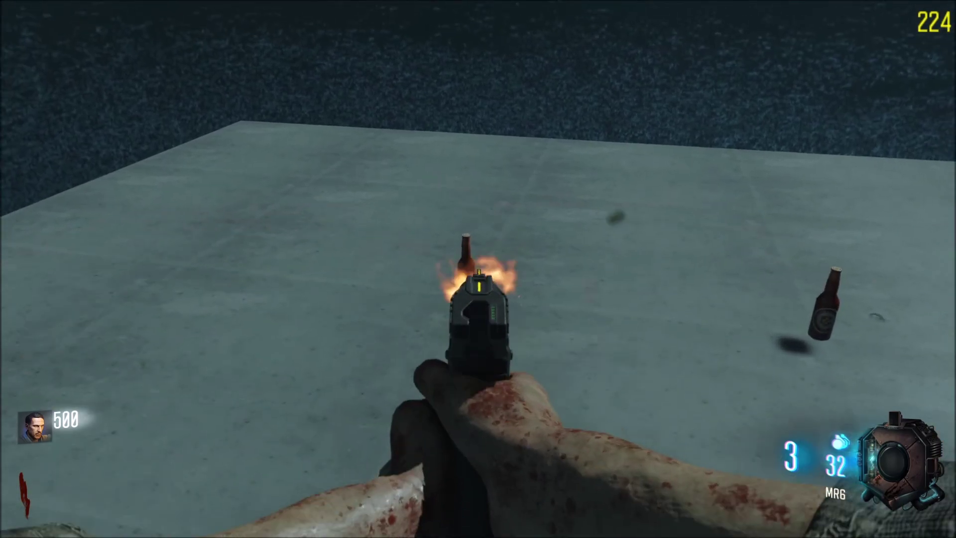
pyautogui.click(478, 269)
pyautogui.click(478, 269)
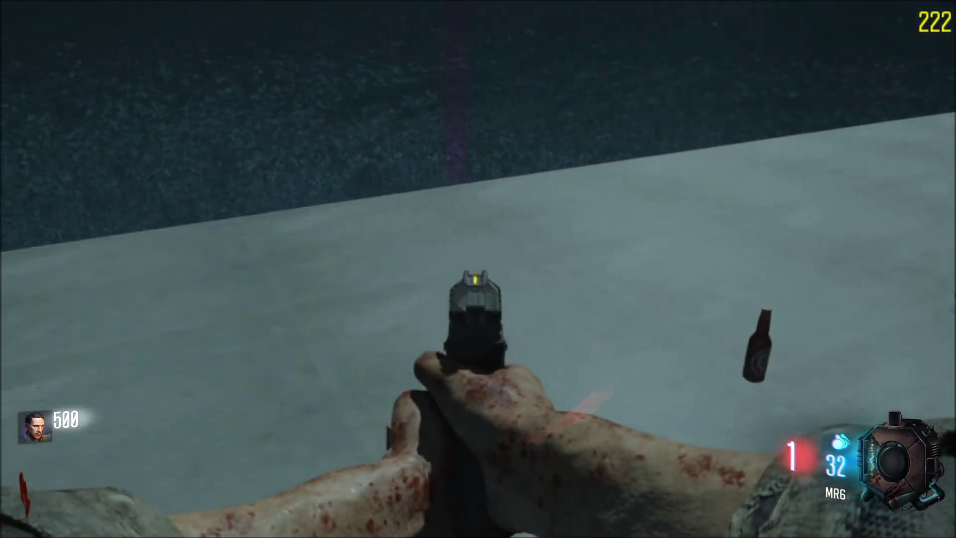
pyautogui.press('r')
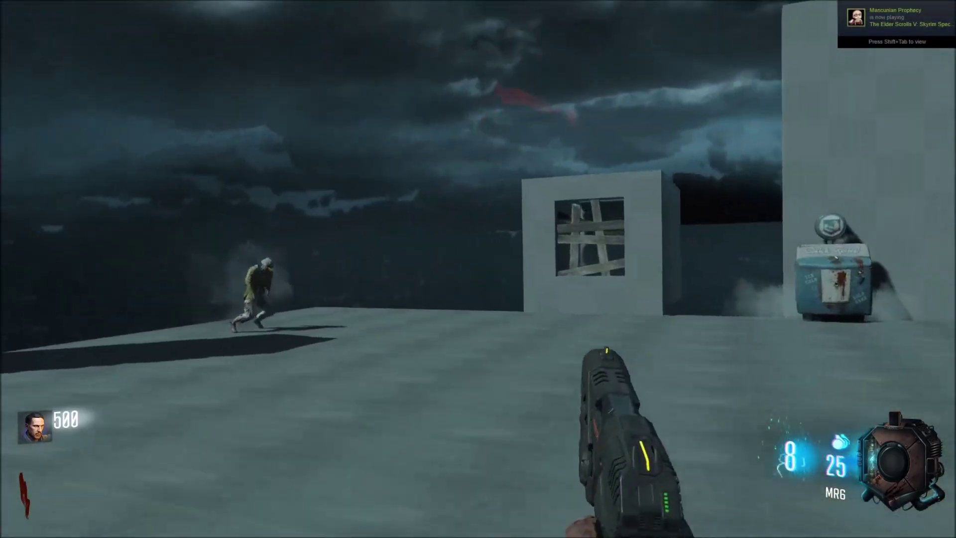
# - Move around the map to inspect the perk machines and the row of bottles, and pause the game
pyautogui.press('w')
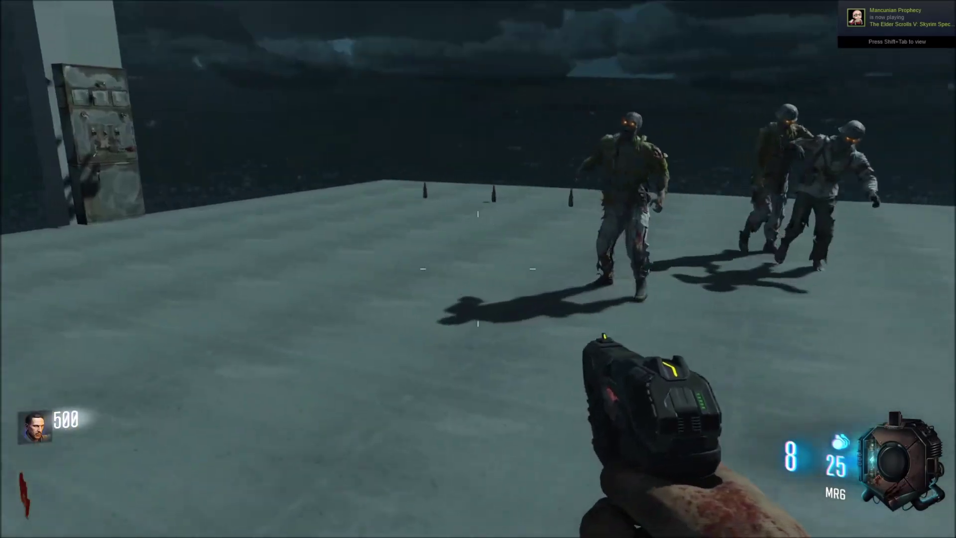
pyautogui.press('a')
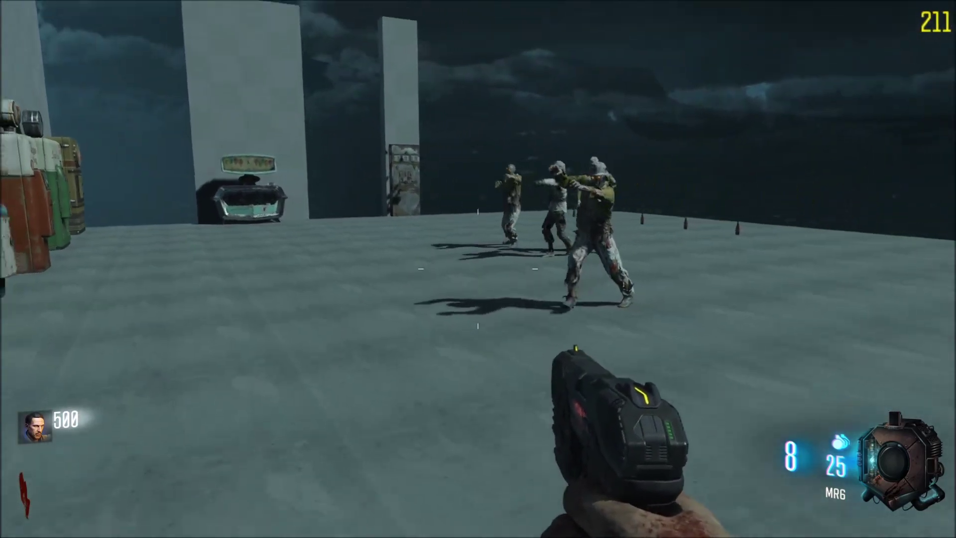
pyautogui.press('d')
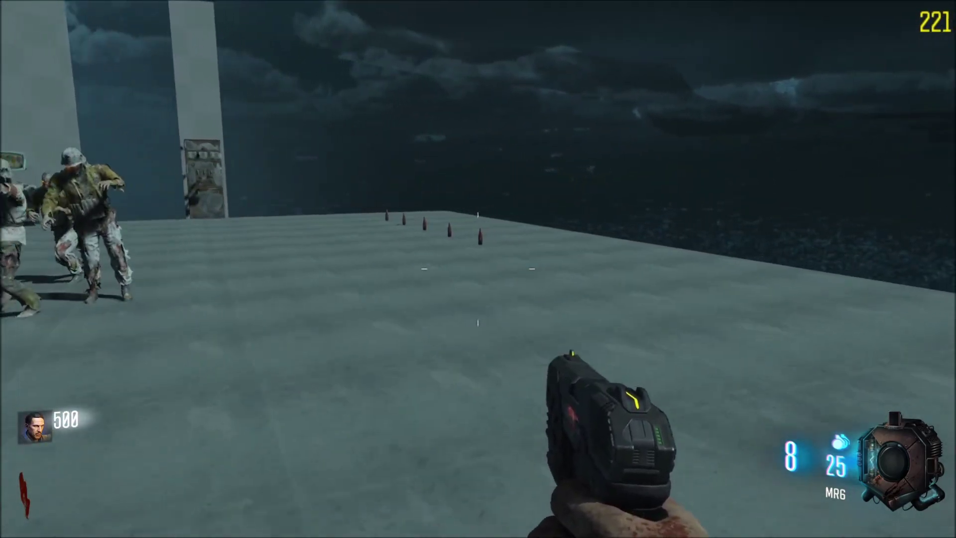
pyautogui.press('w')
pyautogui.press('shift')
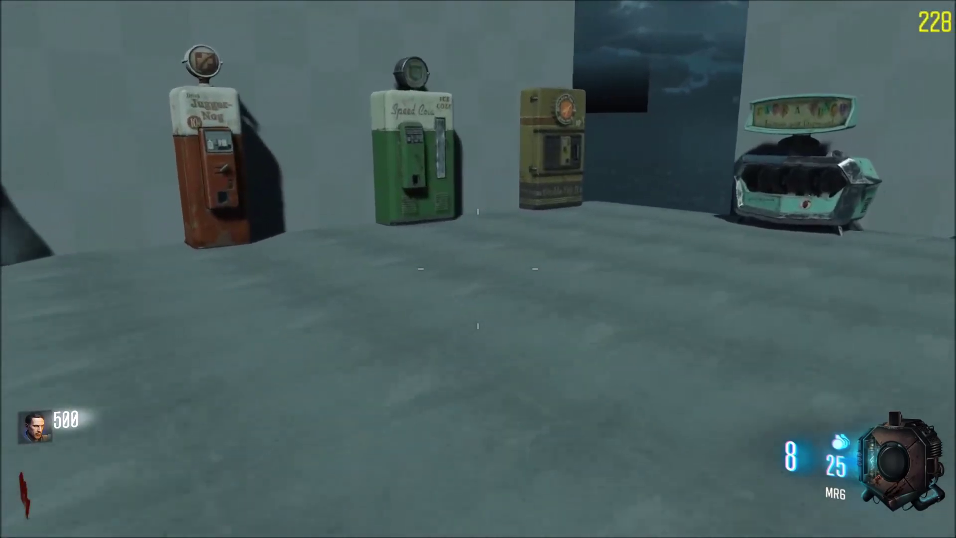
pyautogui.press('a')
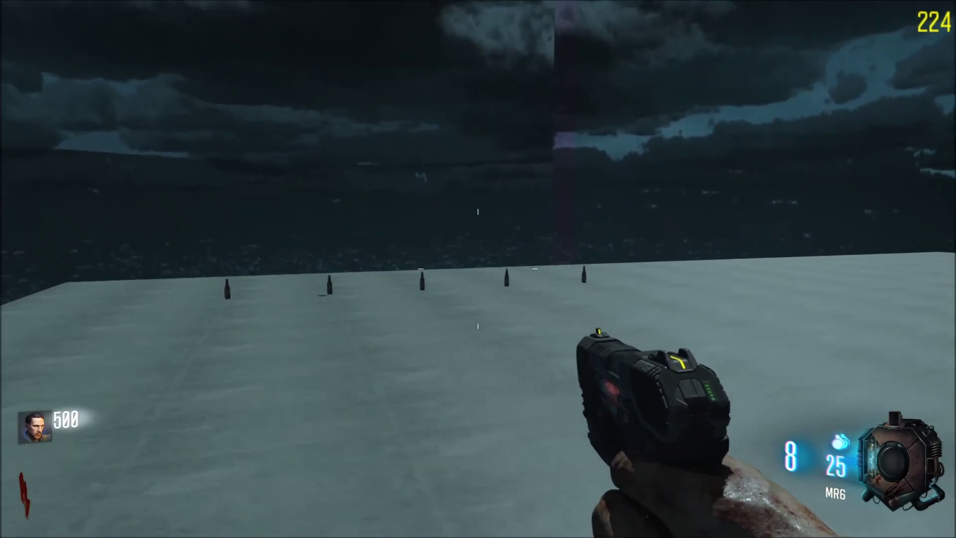
pyautogui.press('w')
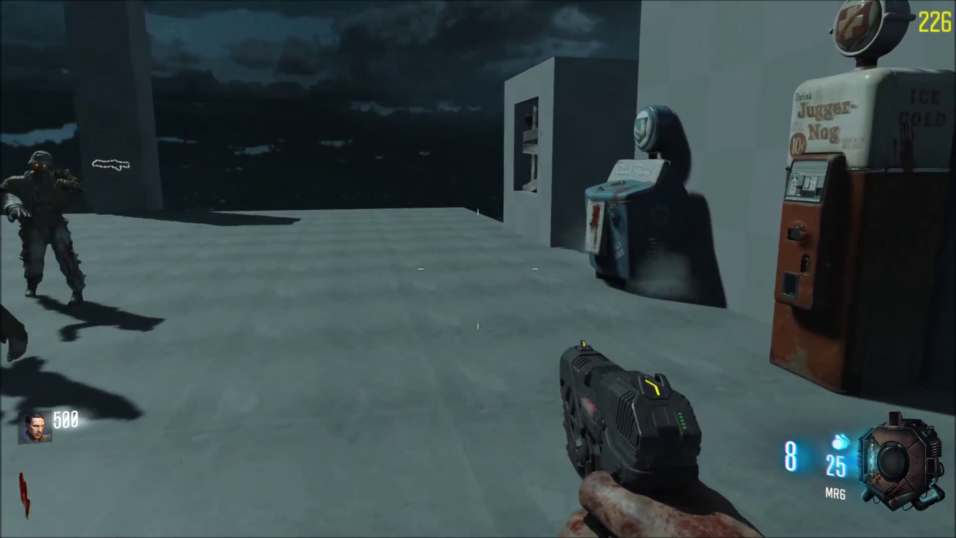
pyautogui.press('shift')
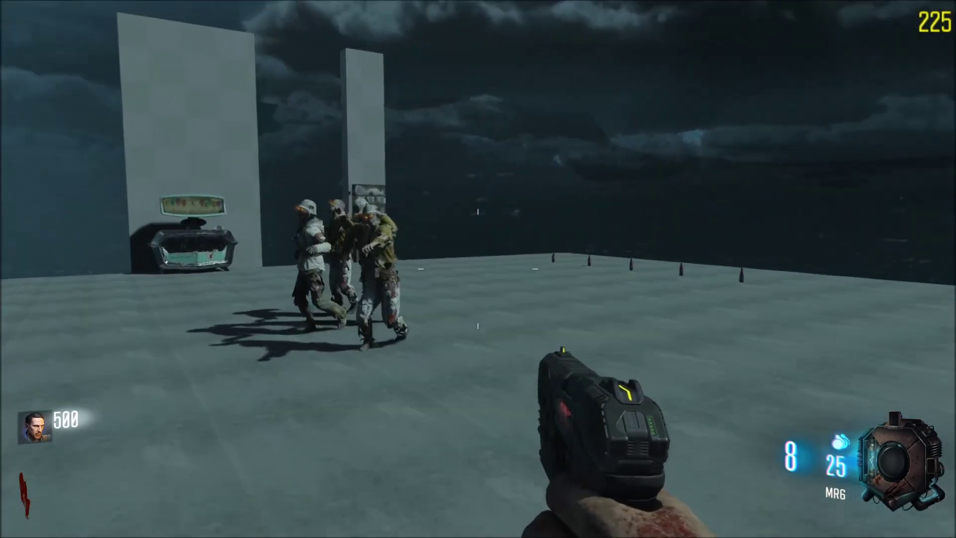
pyautogui.press('s')
pyautogui.press('Escape')
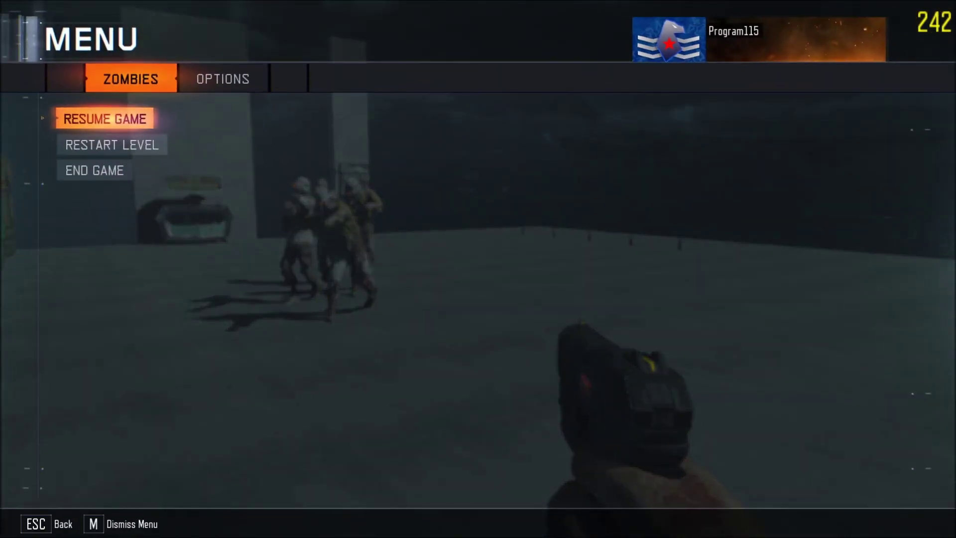